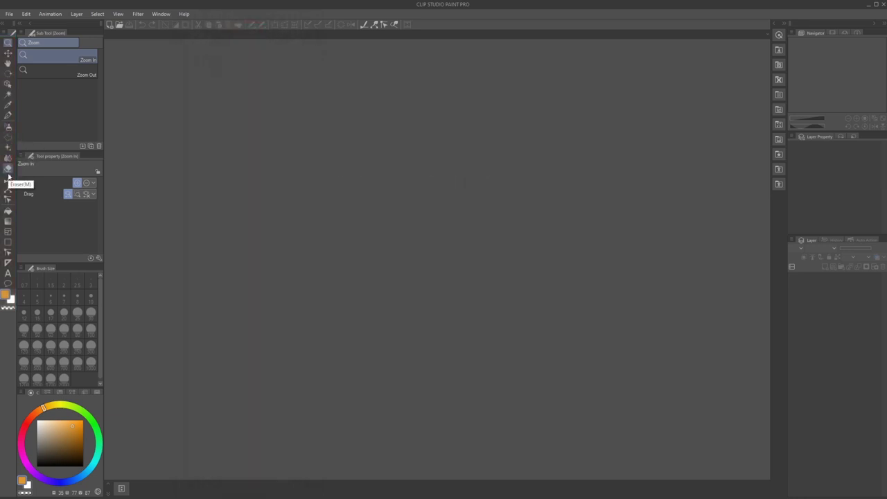
Step: Switch to the Pen tool and browse the Marker, Pencil, Pastel and Pen sub tool groups
{"action": "left_click", "coordinate": [7, 118]}
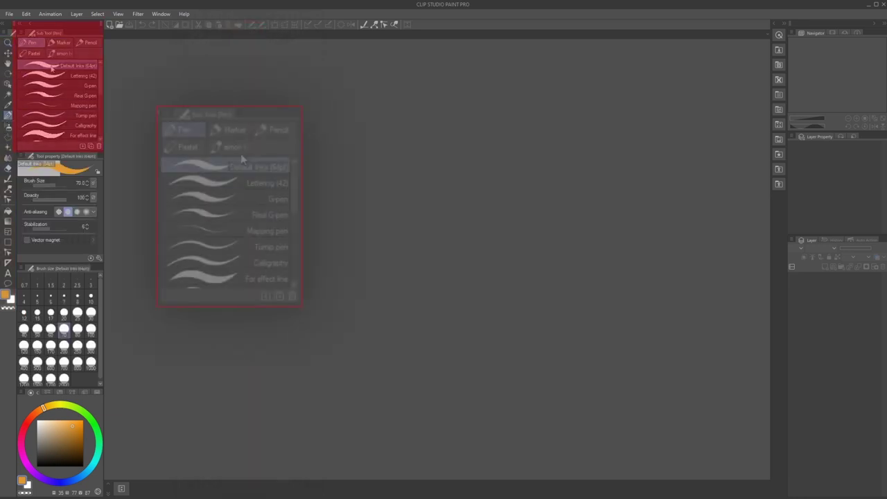
{"action": "left_click", "coordinate": [61, 42]}
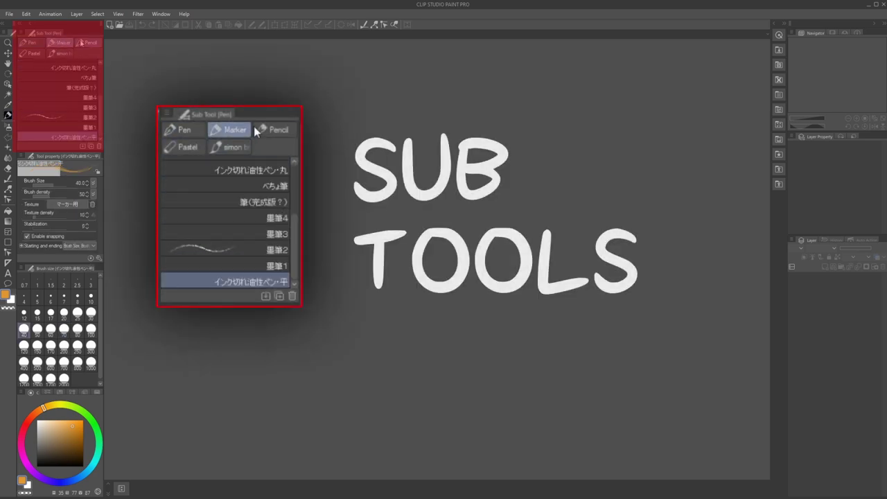
{"action": "left_click", "coordinate": [90, 42]}
{"action": "left_click", "coordinate": [32, 53]}
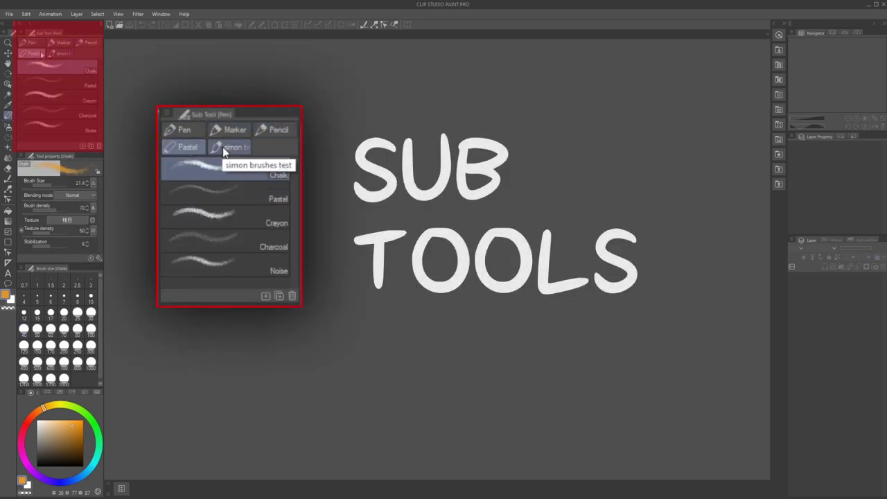
{"action": "left_click", "coordinate": [30, 43]}
{"action": "left_click", "coordinate": [7, 137]}
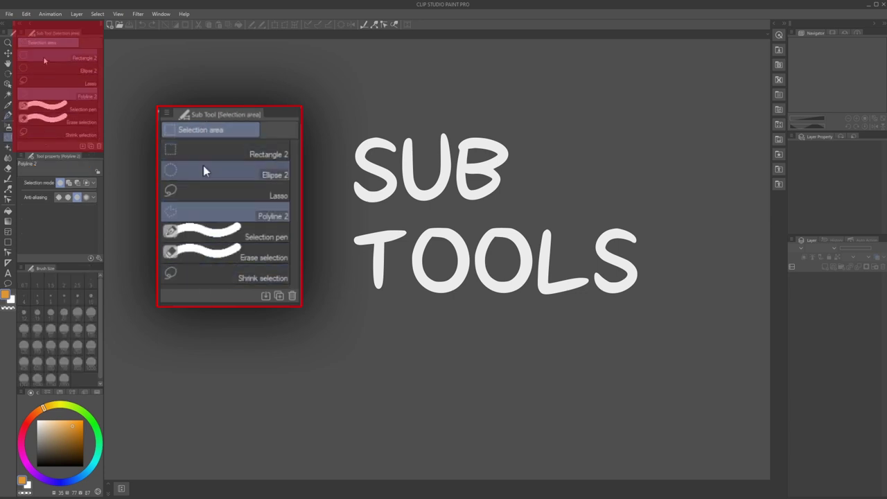
{"action": "left_click", "coordinate": [6, 116]}
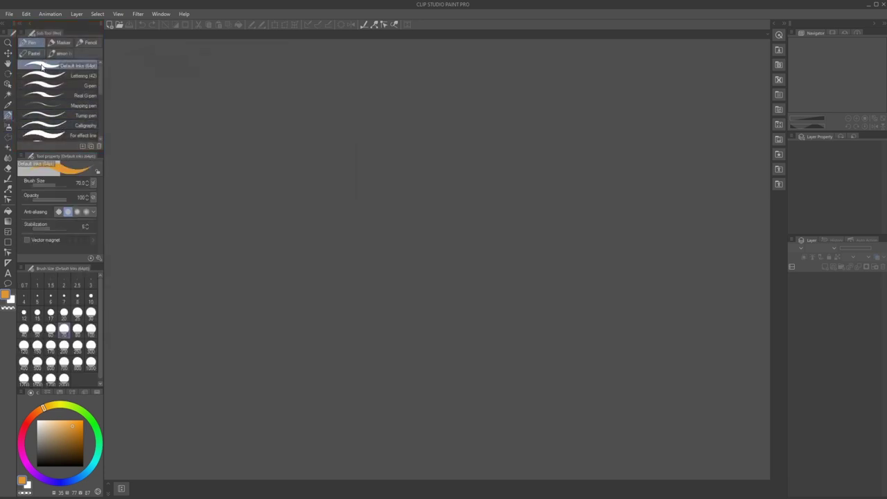
Step: Select the Real G-pen and set its brush size to the 20 preset
{"action": "left_click", "coordinate": [61, 95]}
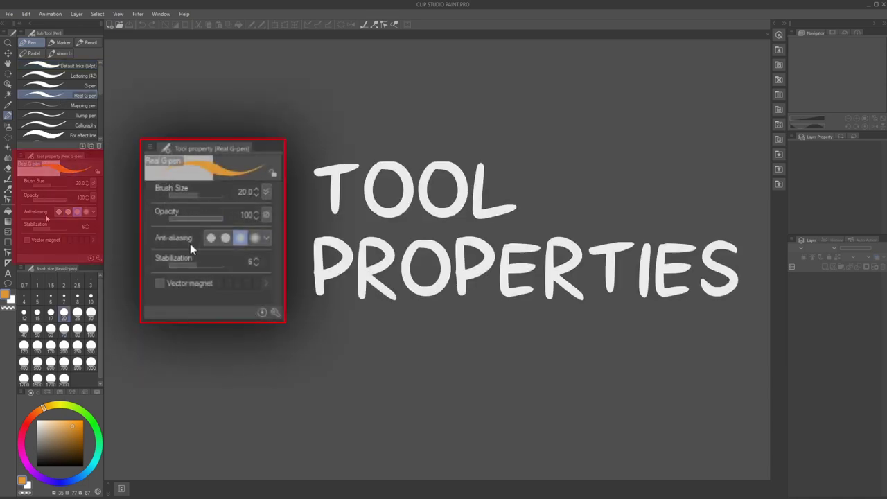
{"action": "left_click_drag", "start_coordinate": [52, 185], "coordinate": [60, 184]}
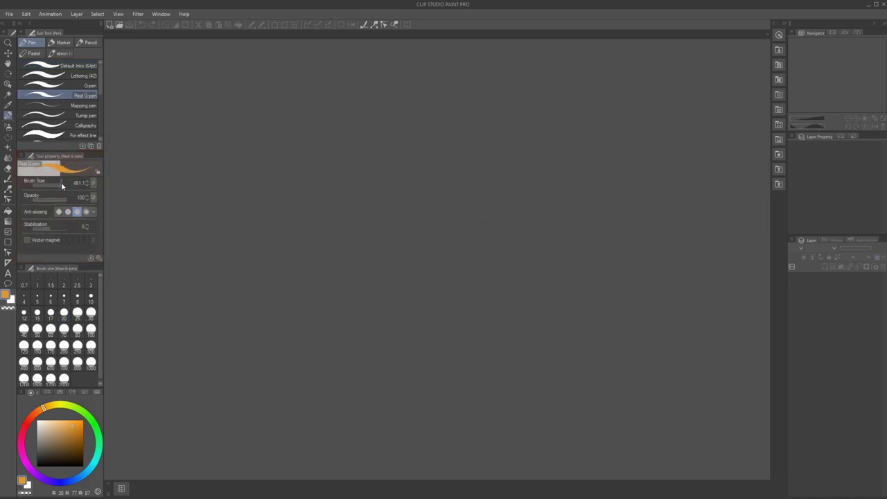
{"action": "left_click", "coordinate": [50, 312]}
{"action": "left_click", "coordinate": [64, 377]}
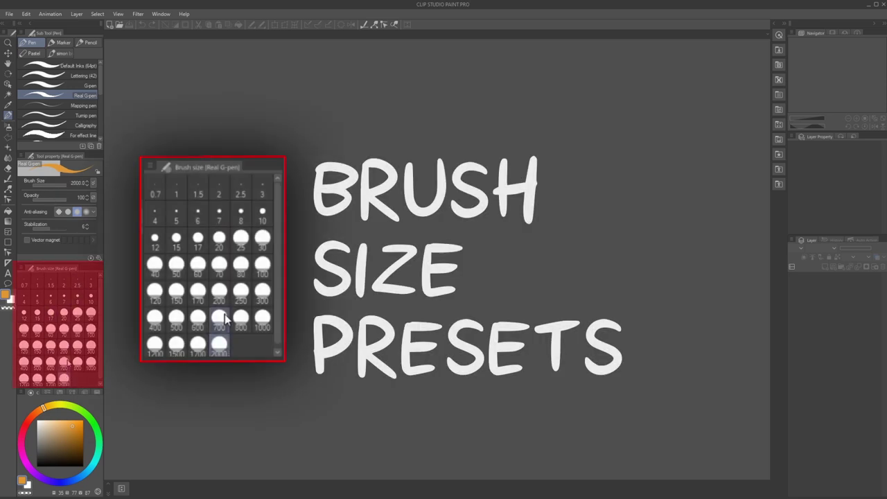
{"action": "left_click", "coordinate": [65, 311]}
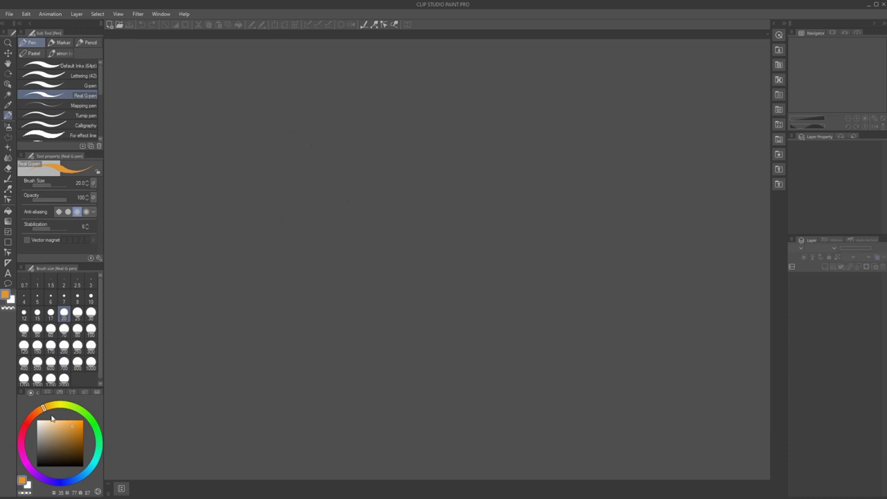
Step: Cycle the colour palette through the RGB sliders, colour set, intermediate colour and approximate colour views
{"action": "left_click", "coordinate": [44, 392]}
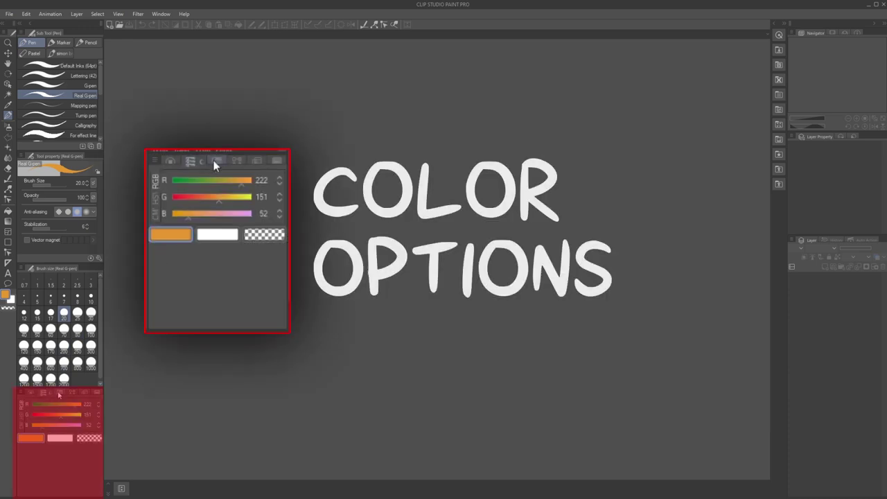
{"action": "left_click", "coordinate": [58, 393]}
{"action": "left_click", "coordinate": [68, 393]}
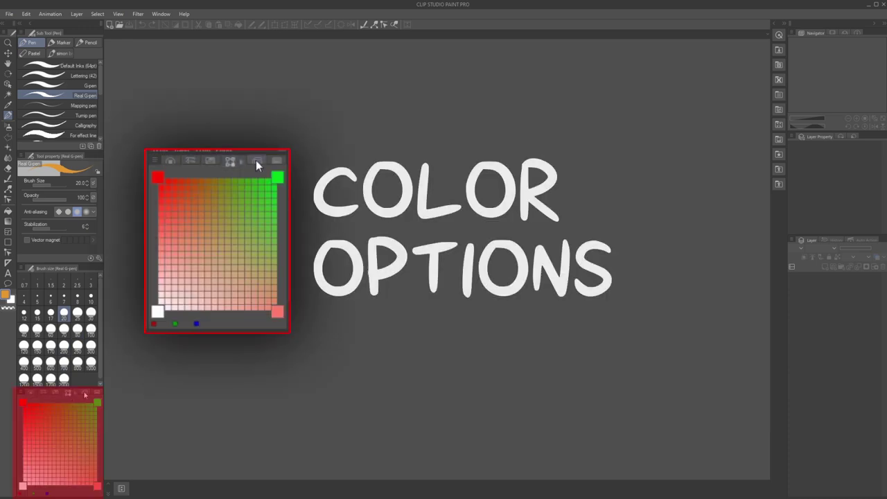
{"action": "left_click", "coordinate": [85, 393]}
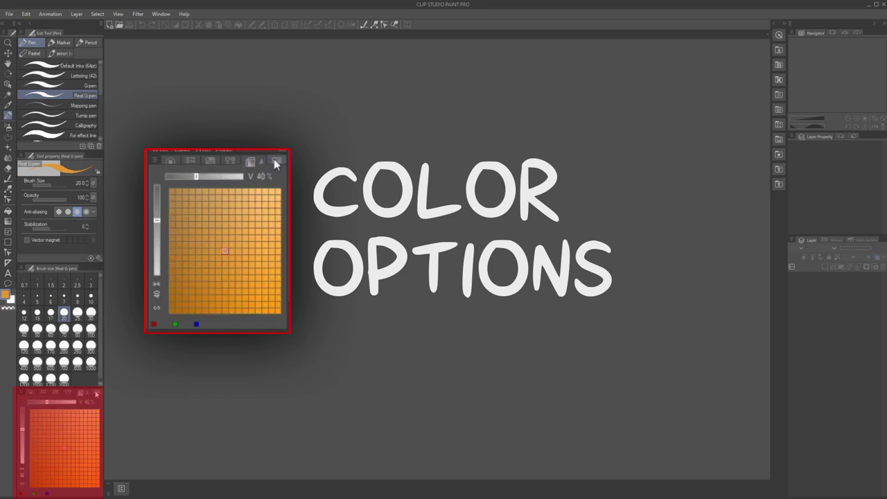
{"action": "left_click", "coordinate": [93, 393]}
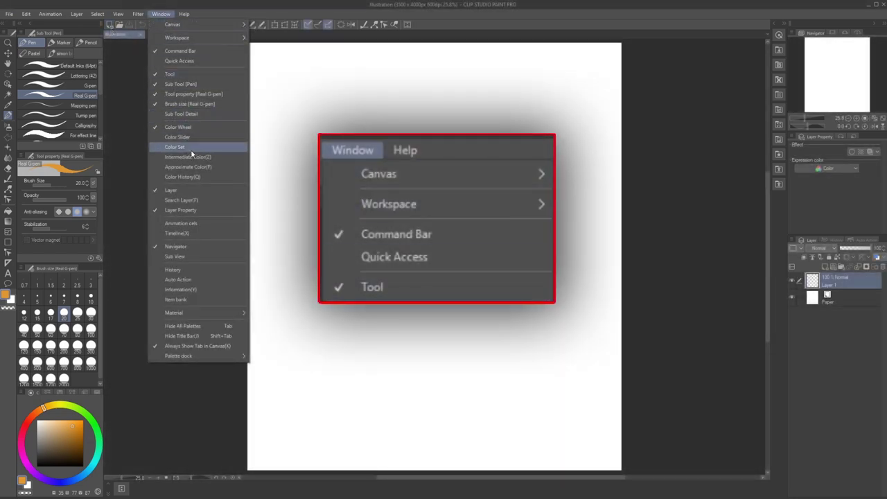
Step: Hide the Command Bar, then show it again from the Window menu
{"action": "left_click", "coordinate": [205, 52]}
{"action": "left_click", "coordinate": [161, 14]}
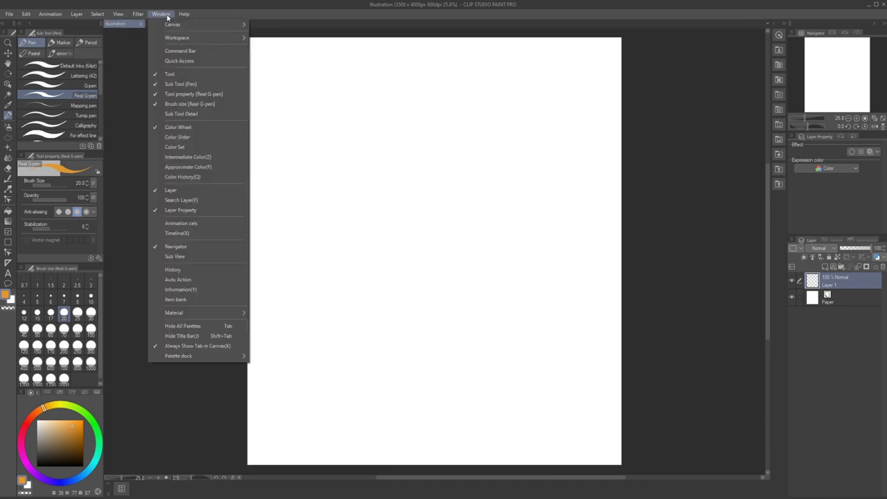
{"action": "left_click", "coordinate": [179, 51]}
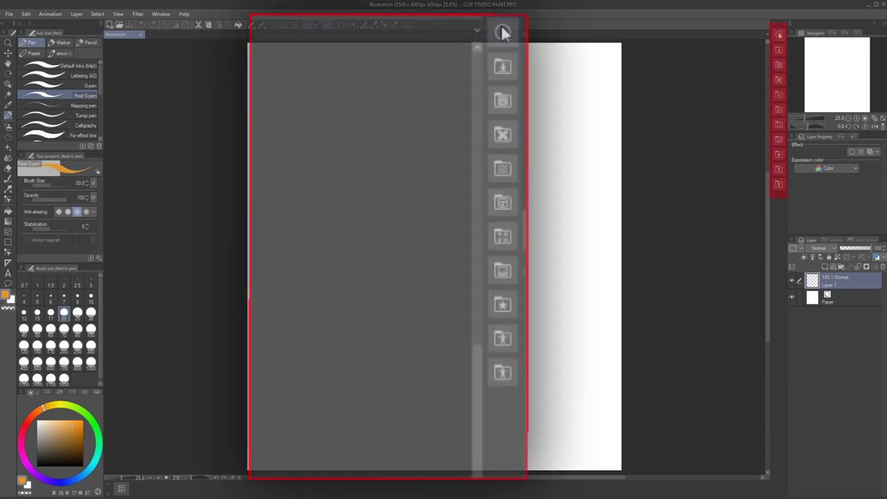
Step: Open Quick Access, try then cancel creating a new set, and widen the panel
{"action": "left_click", "coordinate": [779, 35]}
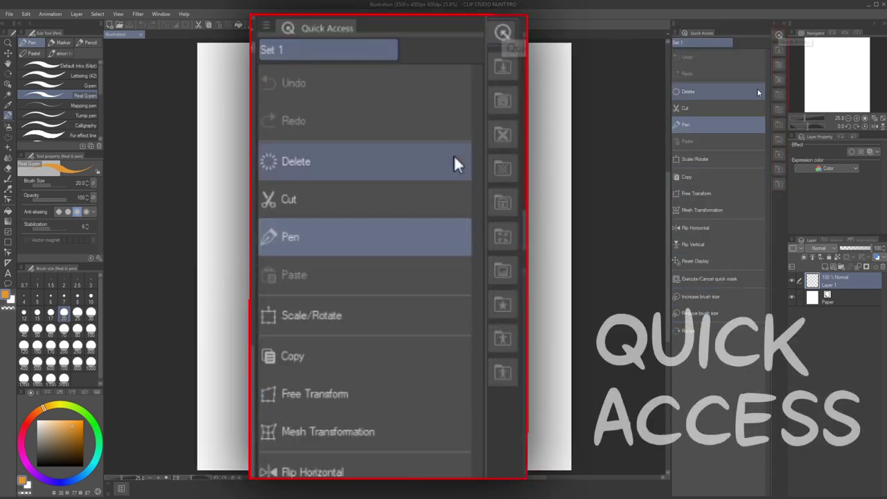
{"action": "left_click", "coordinate": [744, 45]}
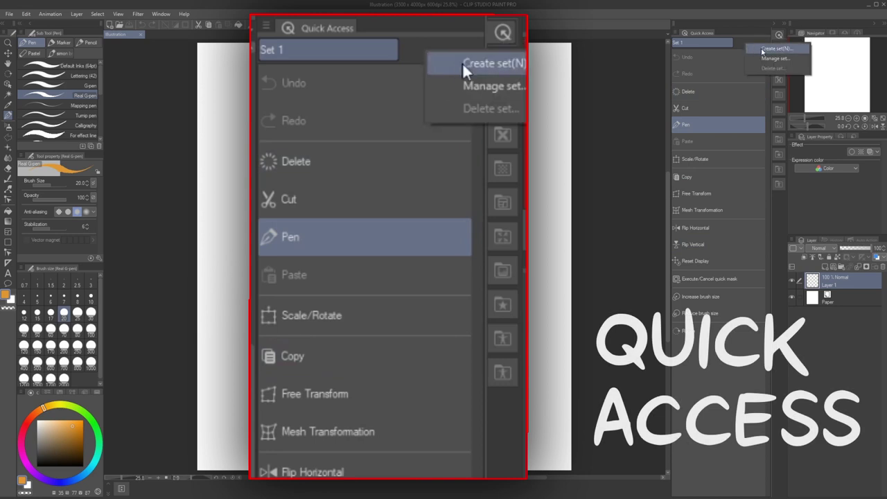
{"action": "left_click", "coordinate": [762, 50]}
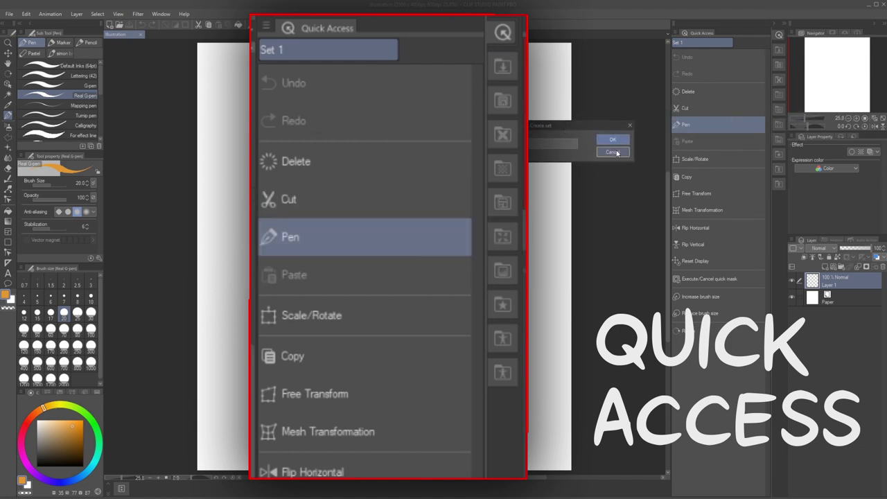
{"action": "left_click", "coordinate": [616, 153]}
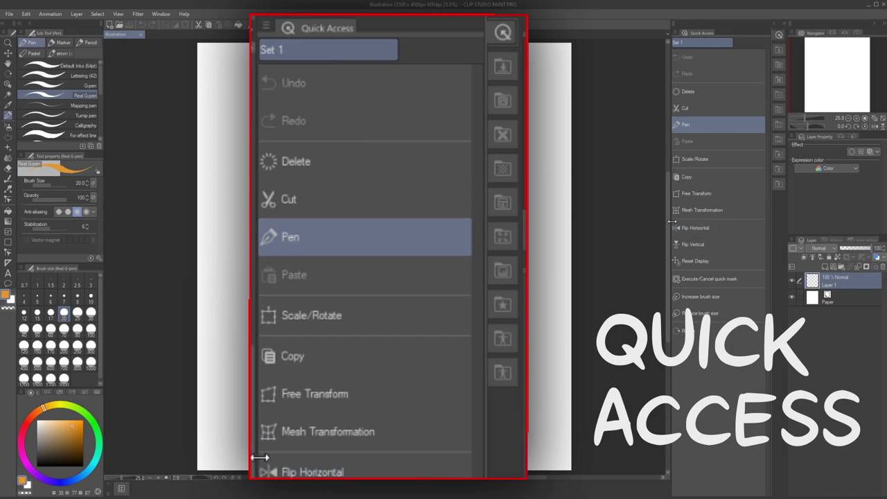
{"action": "left_click_drag", "start_coordinate": [670, 221], "coordinate": [688, 229]}
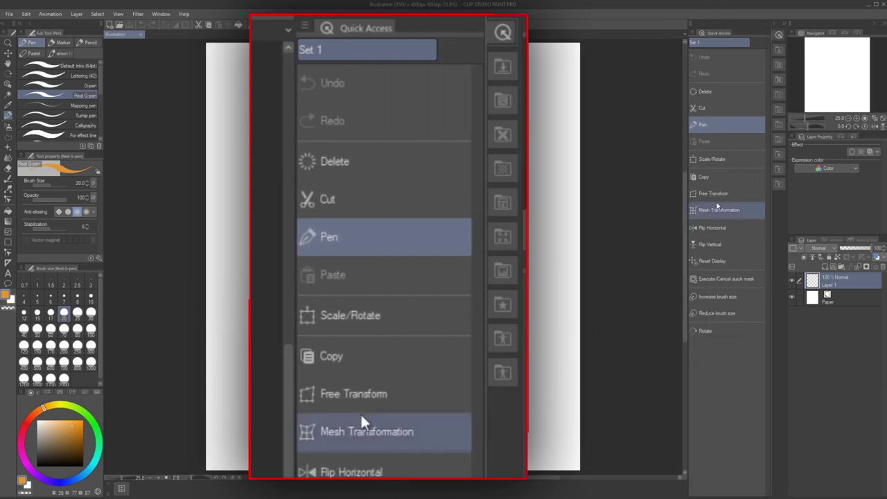
Step: Browse the Material panel's downloaded, background, monochromatic pattern and manga categories, then close it
{"action": "left_click", "coordinate": [778, 50]}
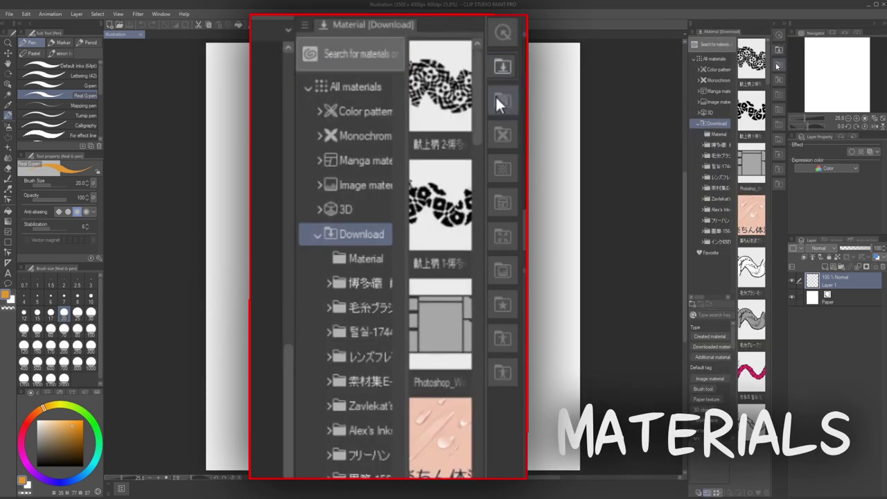
{"action": "left_click", "coordinate": [777, 69]}
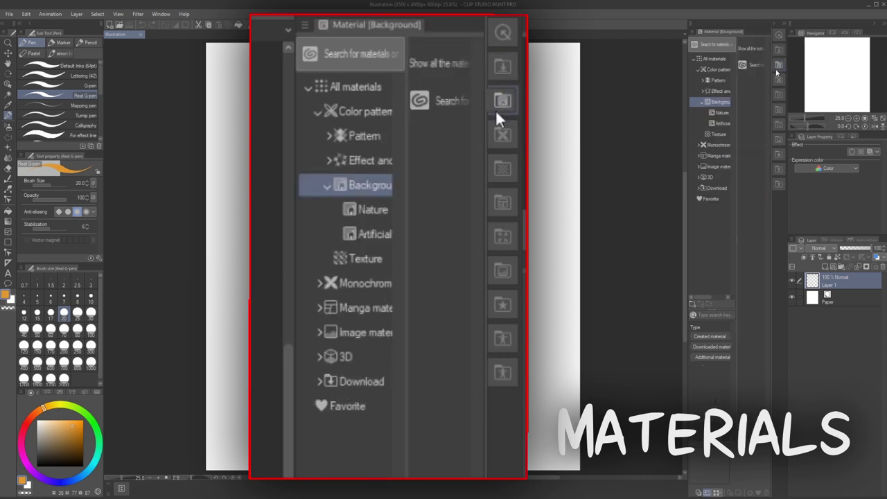
{"action": "left_click", "coordinate": [777, 82]}
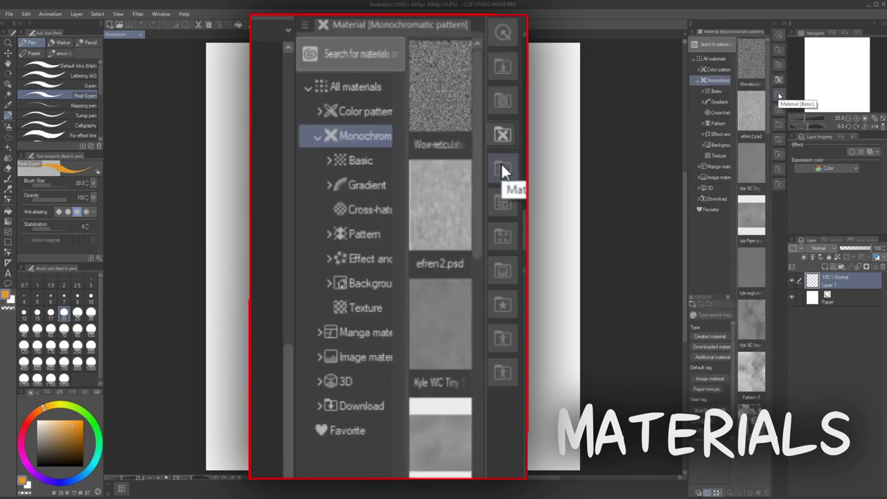
{"action": "left_click", "coordinate": [777, 97]}
{"action": "left_click", "coordinate": [778, 110]}
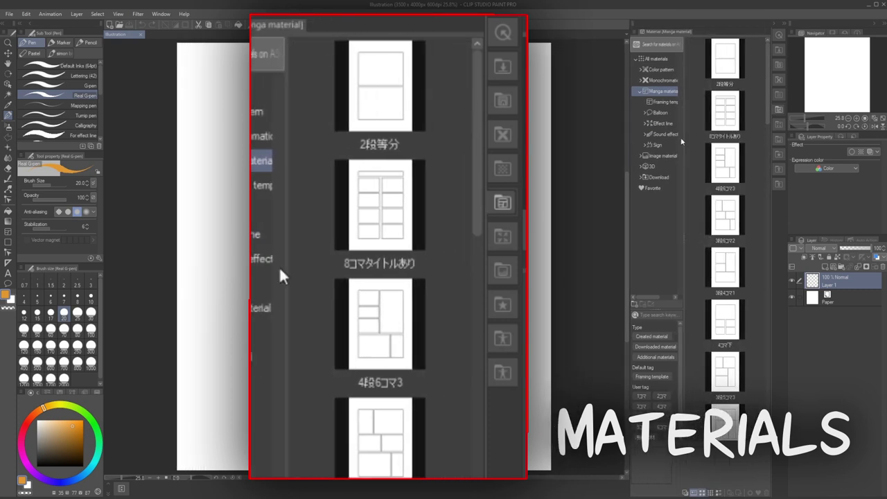
{"action": "left_click", "coordinate": [779, 141]}
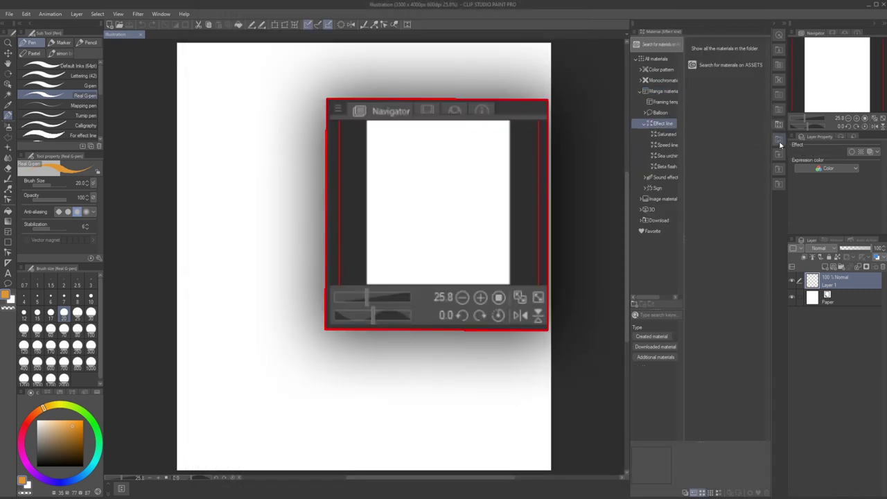
{"action": "left_click", "coordinate": [779, 138]}
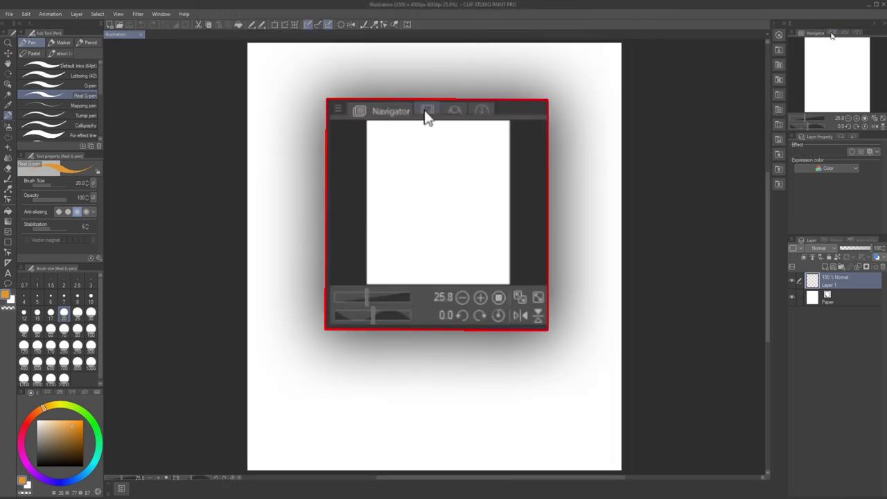
Step: Switch the Navigator dock through Sub View and Item bank to the Information readout
{"action": "left_click", "coordinate": [834, 34]}
{"action": "left_click", "coordinate": [848, 38]}
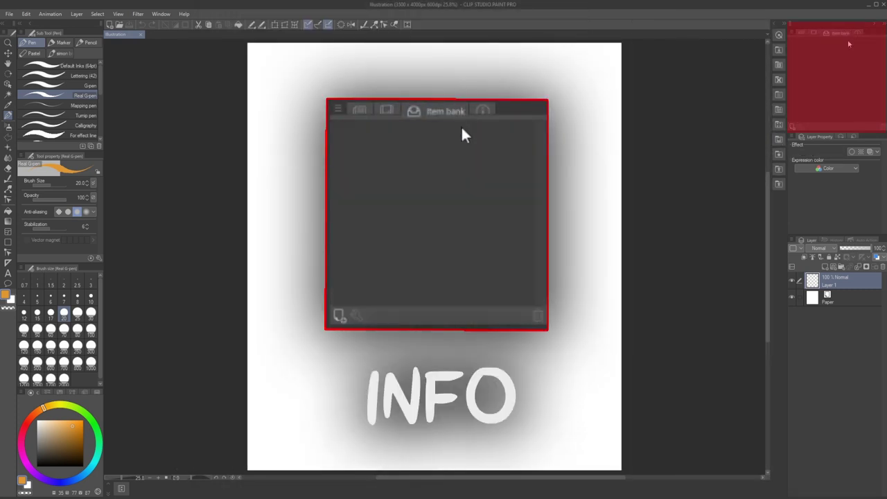
{"action": "left_click", "coordinate": [863, 33]}
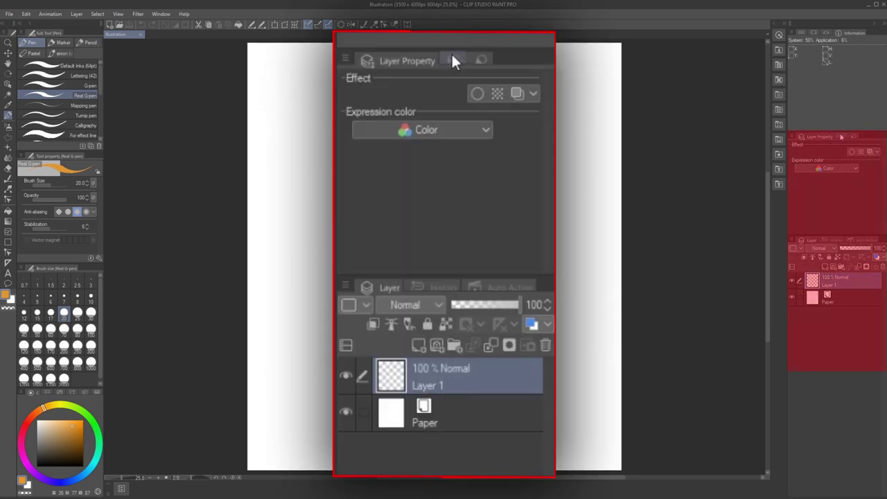
Step: View the Layer Search, Layer Property, History and Auto Action tabs, then return to Layer
{"action": "left_click", "coordinate": [842, 138]}
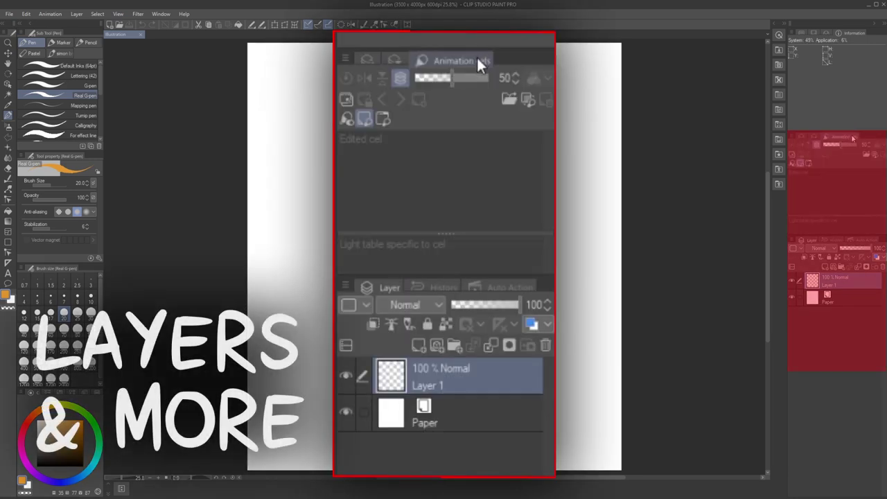
{"action": "left_click", "coordinate": [801, 139]}
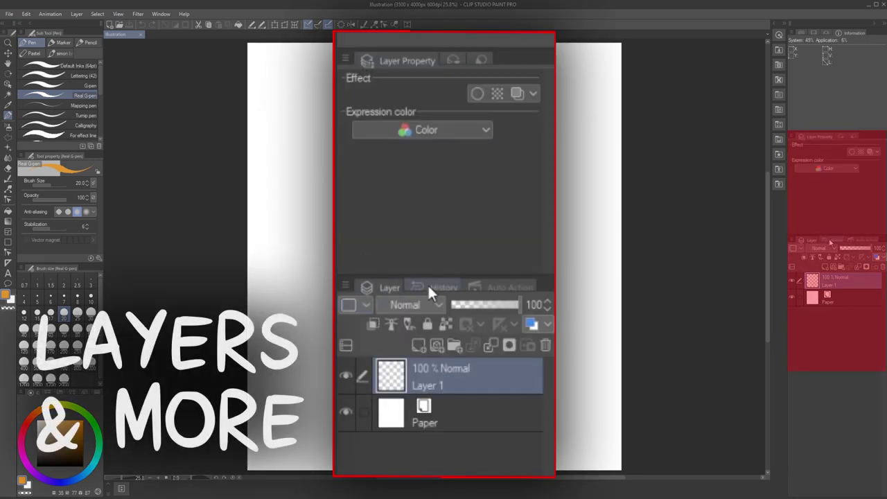
{"action": "left_click", "coordinate": [830, 241]}
{"action": "left_click", "coordinate": [860, 240]}
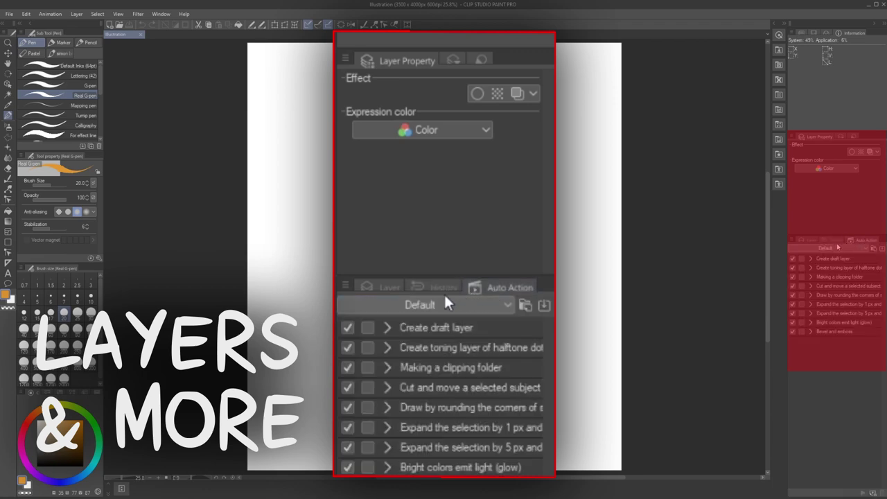
{"action": "left_click", "coordinate": [806, 239]}
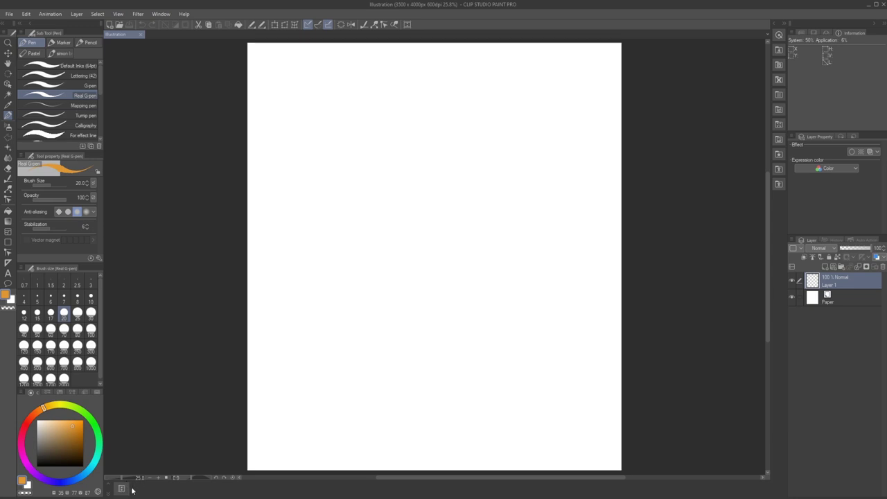
Step: Show the Timeline panel under the canvas and drag it about 50 pixels taller
{"action": "left_click", "coordinate": [127, 490]}
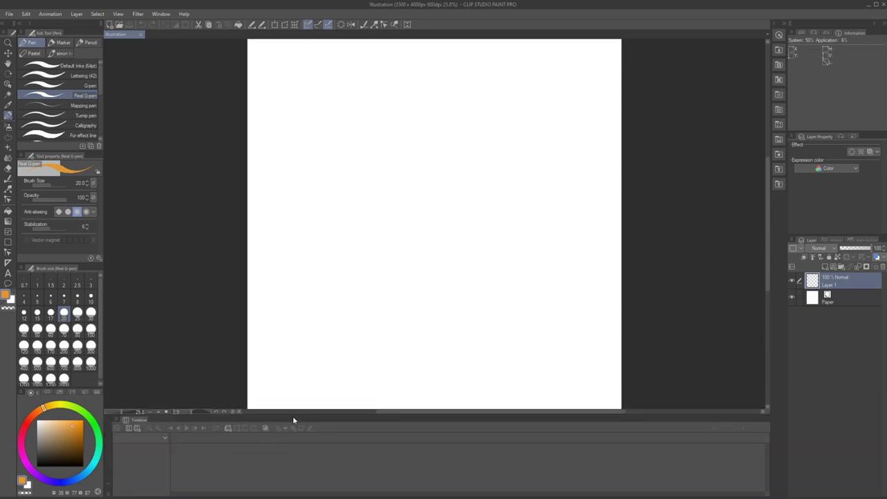
{"action": "left_click_drag", "start_coordinate": [294, 414], "coordinate": [294, 379]}
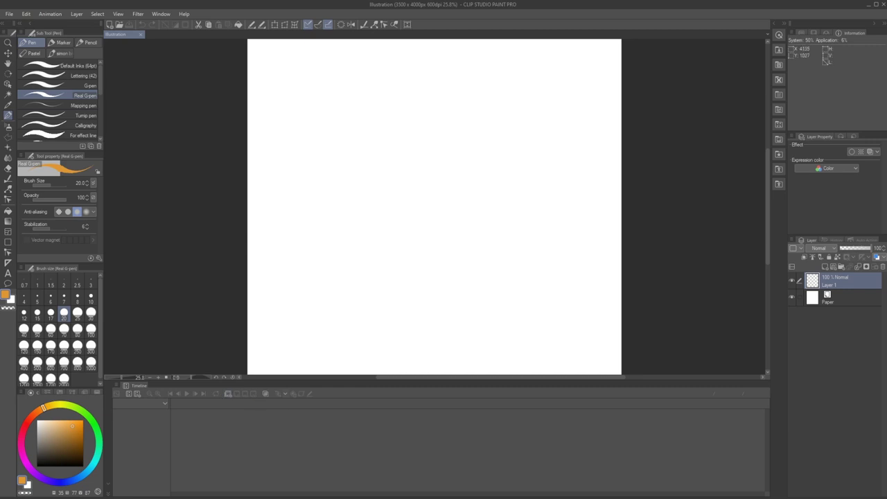
{"action": "left_click", "coordinate": [779, 36]}
{"action": "left_click", "coordinate": [780, 37]}
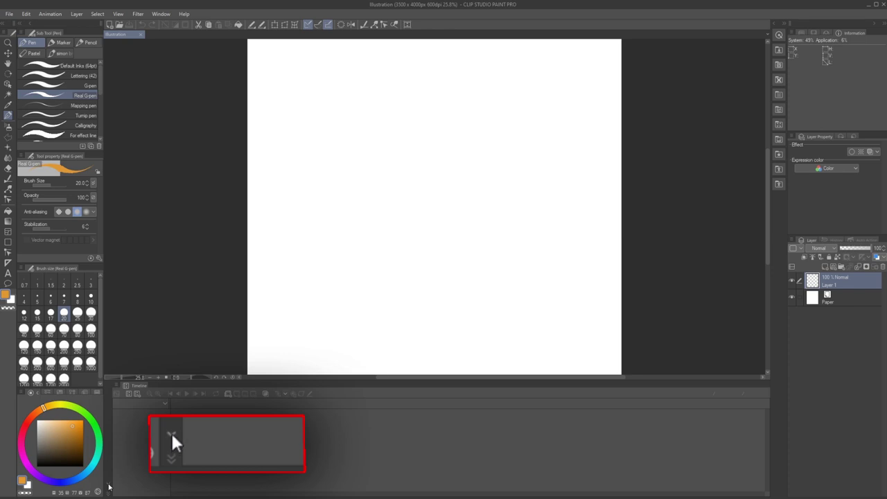
Step: Collapse the Timeline strip, the left palette dock and the tools column
{"action": "left_click", "coordinate": [109, 489]}
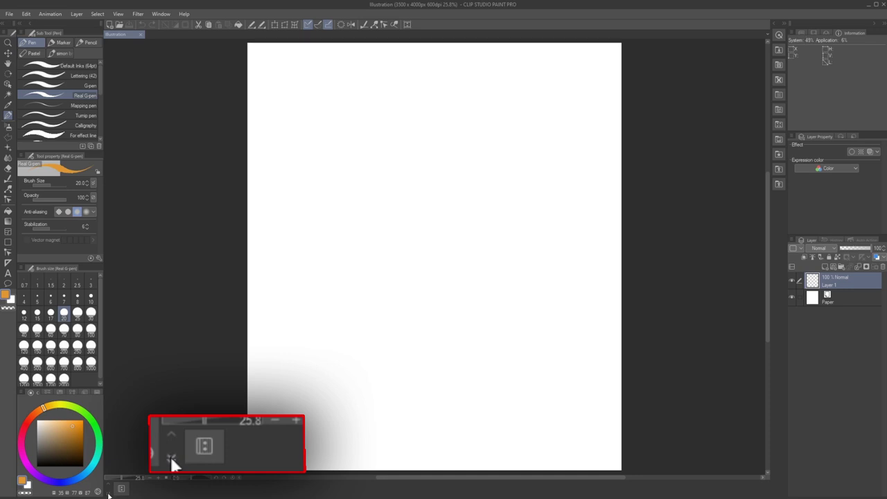
{"action": "left_click", "coordinate": [109, 495]}
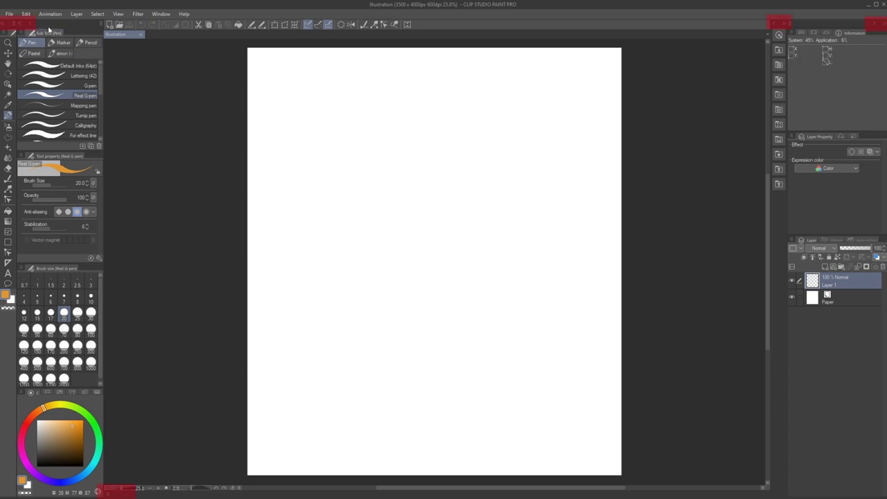
{"action": "left_click", "coordinate": [21, 26]}
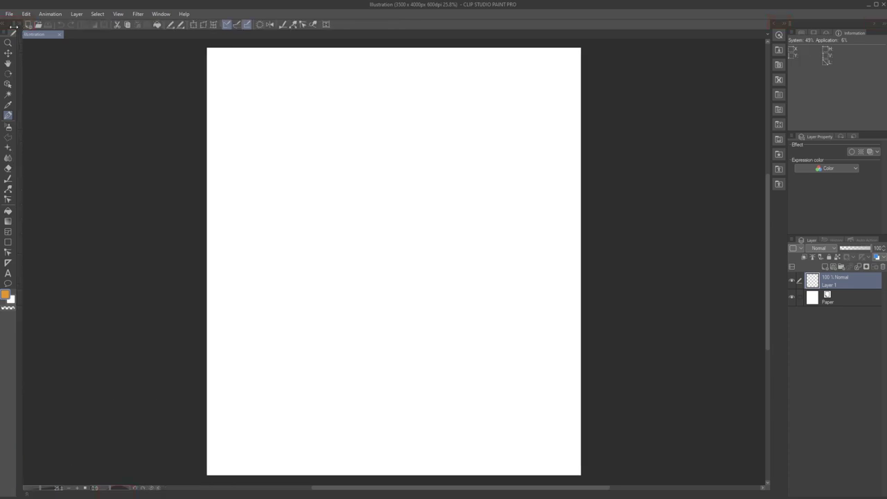
{"action": "left_click", "coordinate": [5, 27]}
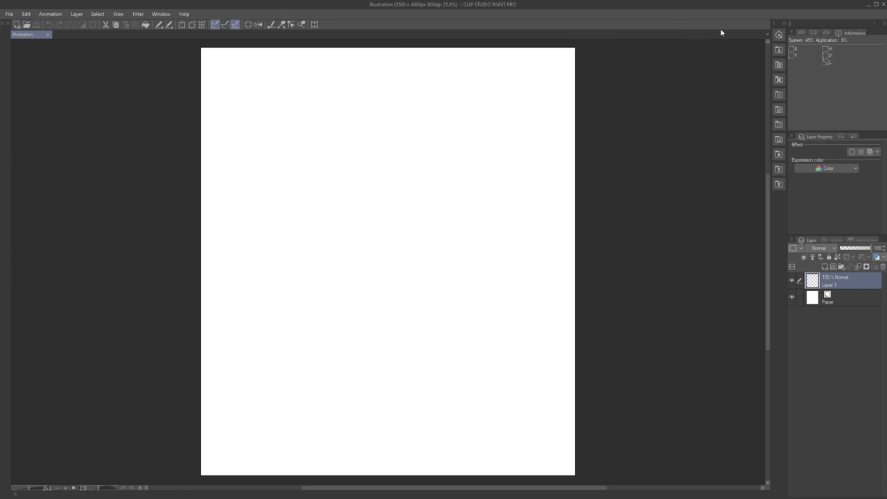
Step: Collapse and re-expand the right docks, then expand the left palettes, tools column and Timeline
{"action": "left_click", "coordinate": [785, 24]}
{"action": "left_click", "coordinate": [884, 25]}
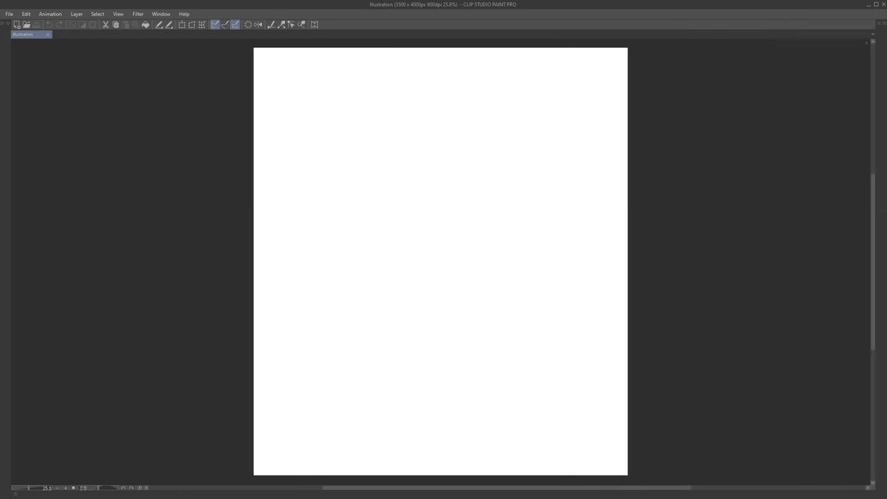
{"action": "left_click", "coordinate": [883, 32]}
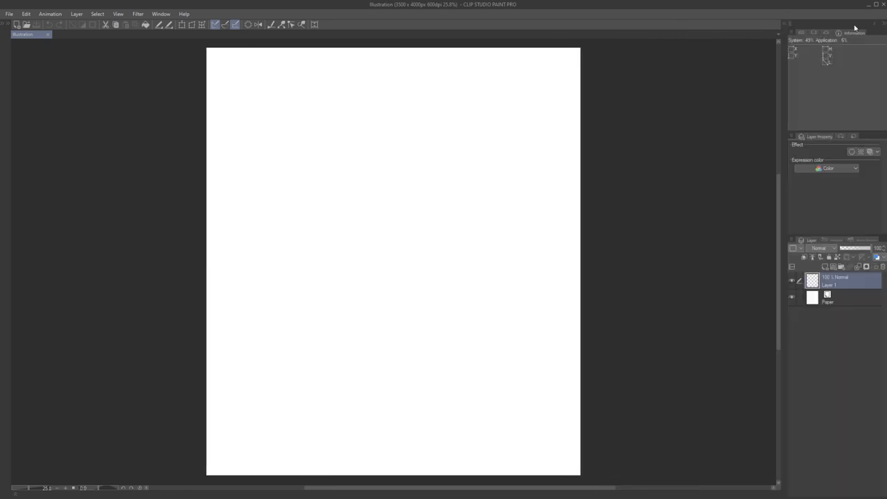
{"action": "left_click", "coordinate": [783, 25]}
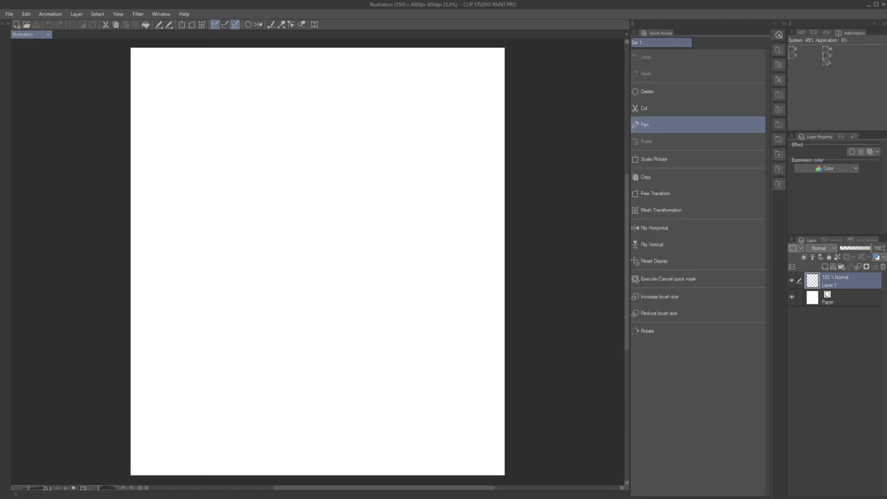
{"action": "left_click", "coordinate": [5, 26]}
{"action": "left_click", "coordinate": [5, 27]}
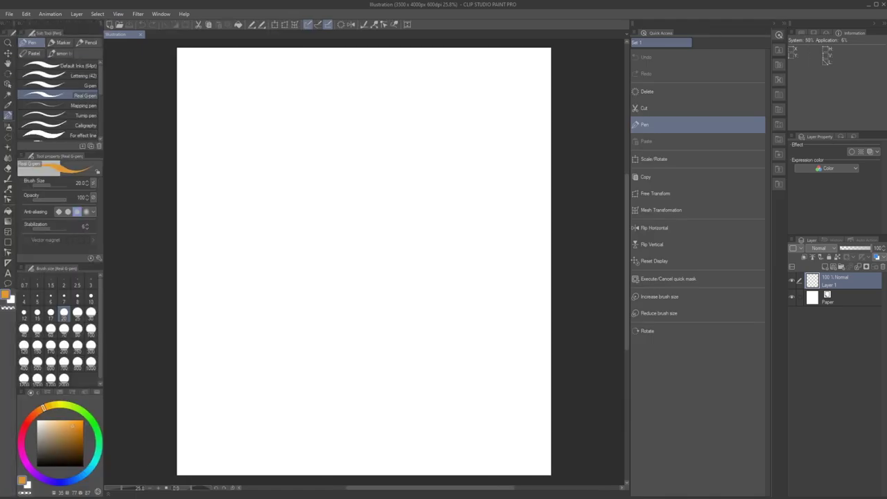
{"action": "left_click", "coordinate": [107, 494]}
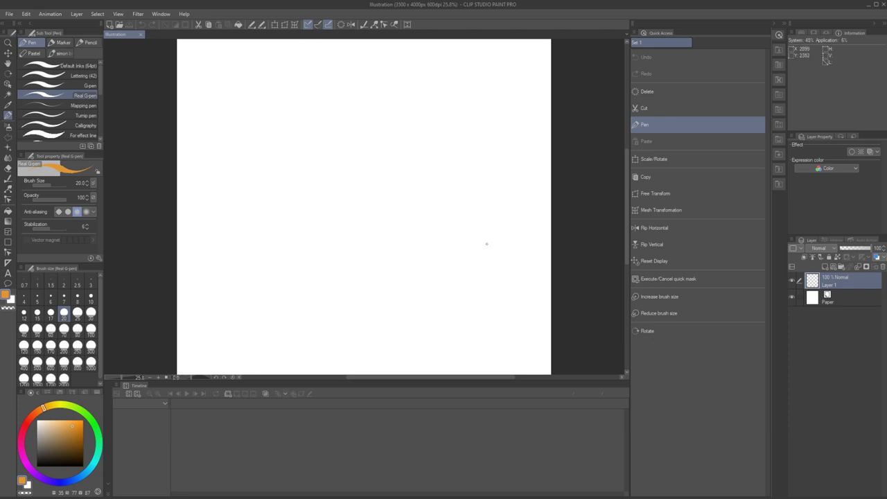
Step: Hide and show all palettes with Tab, then with Window > Hide All / Show All Palettes
{"action": "key", "text": "Tab"}
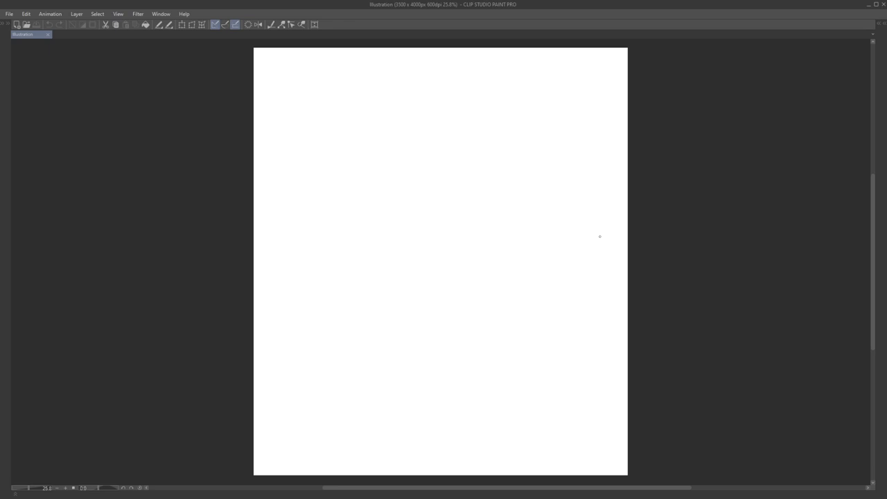
{"action": "key", "text": "Tab"}
{"action": "left_click", "coordinate": [161, 14]}
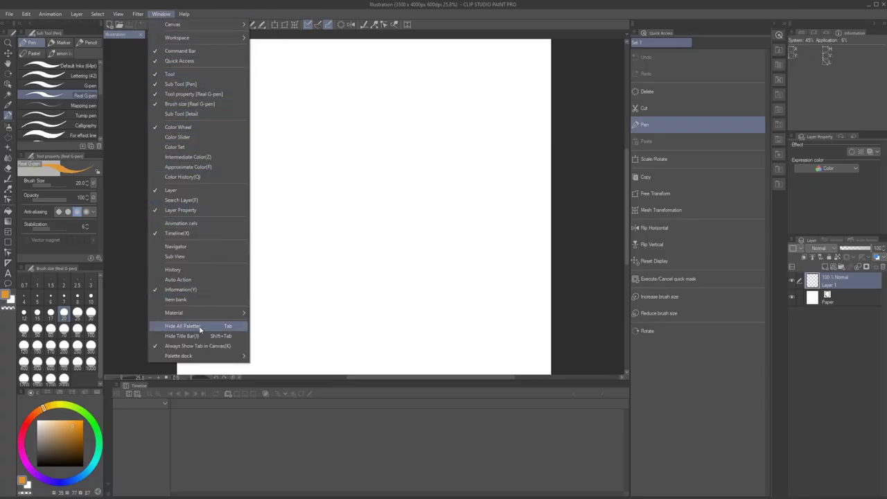
{"action": "left_click", "coordinate": [200, 327]}
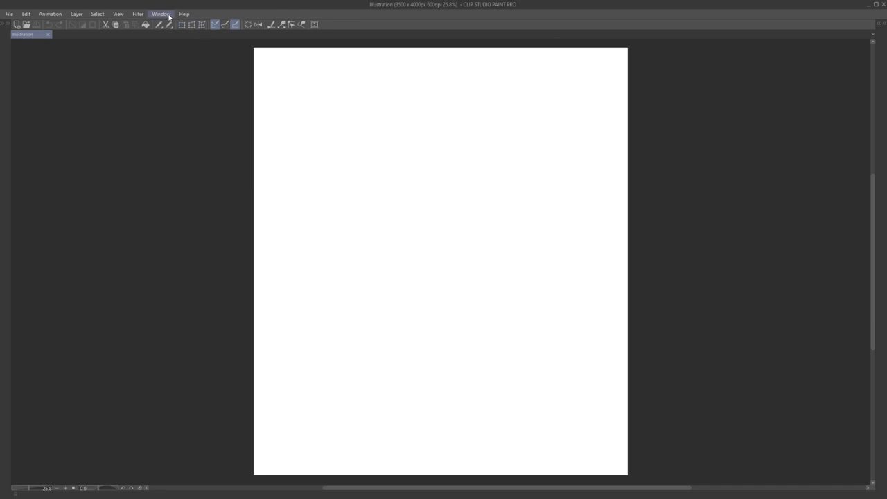
{"action": "left_click", "coordinate": [161, 14]}
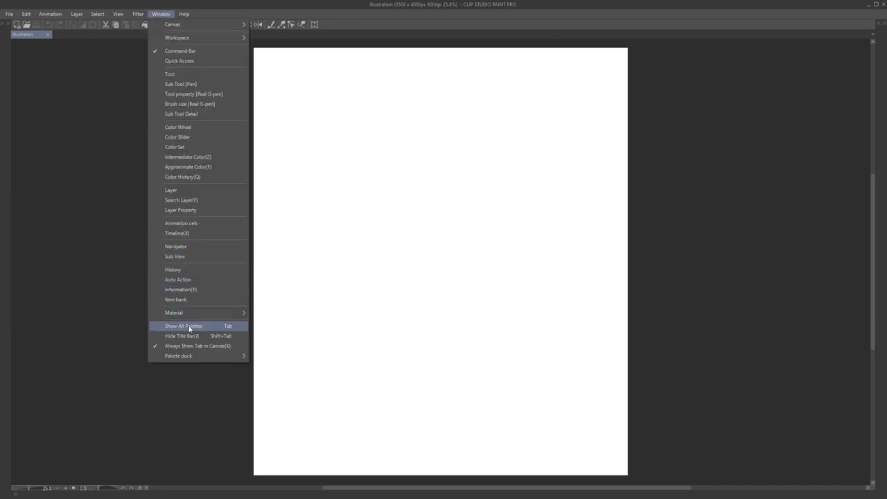
{"action": "left_click", "coordinate": [189, 326]}
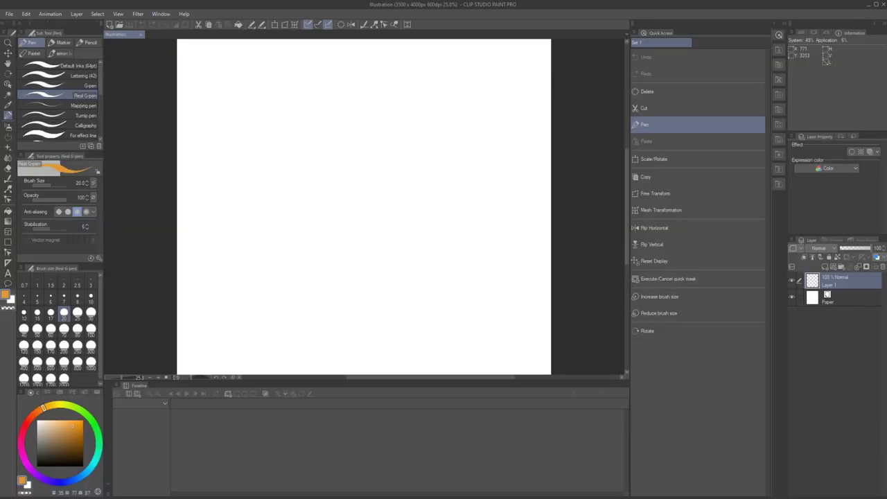
Step: Hide the Timeline palette from its options menu, then bring up the Window menu
{"action": "left_click", "coordinate": [117, 386]}
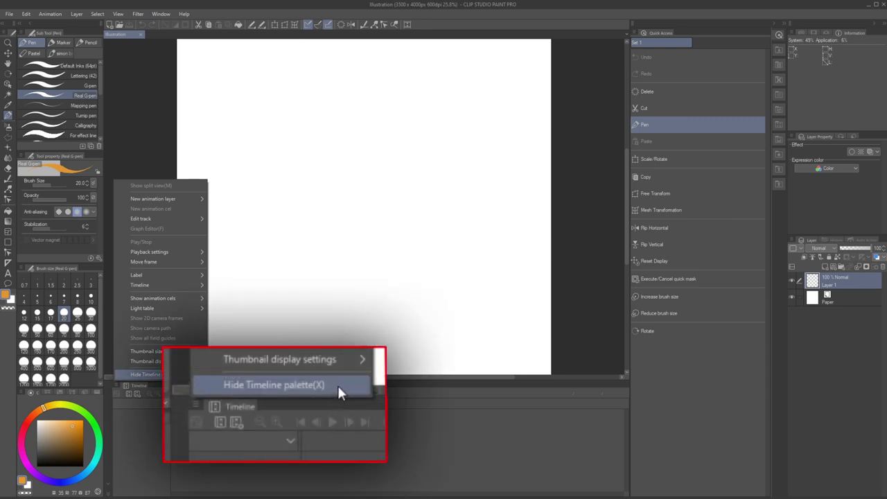
{"action": "left_click", "coordinate": [343, 385]}
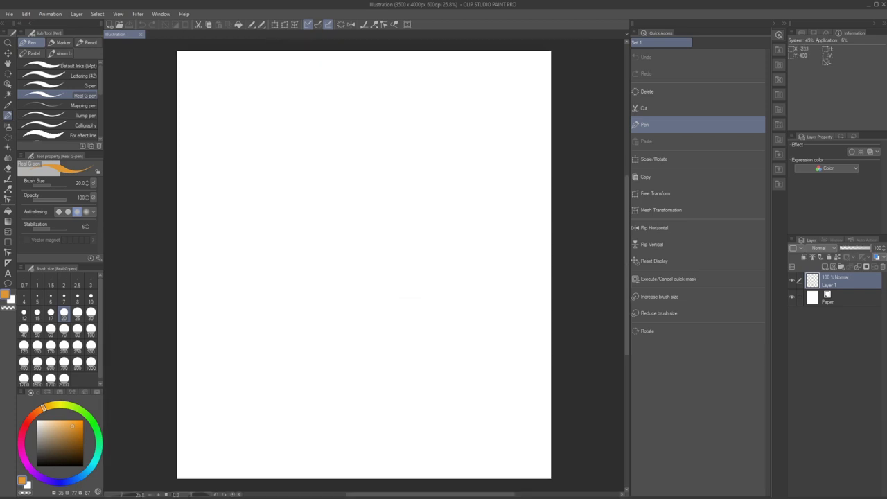
{"action": "left_click", "coordinate": [168, 16]}
Step: Set the Real G-pen brush size to 50 in Tool Property
{"action": "left_click", "coordinate": [68, 188]}
{"action": "left_click_drag", "start_coordinate": [68, 189], "coordinate": [64, 191]}
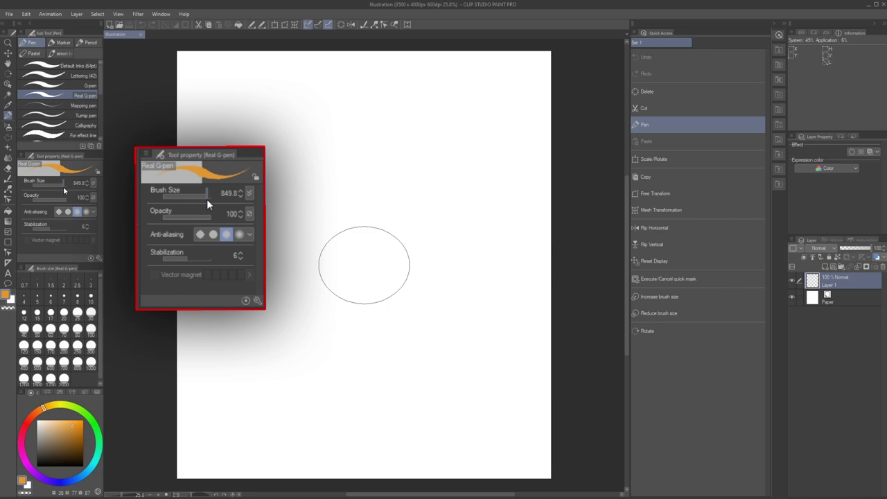
{"action": "left_click", "coordinate": [80, 184]}
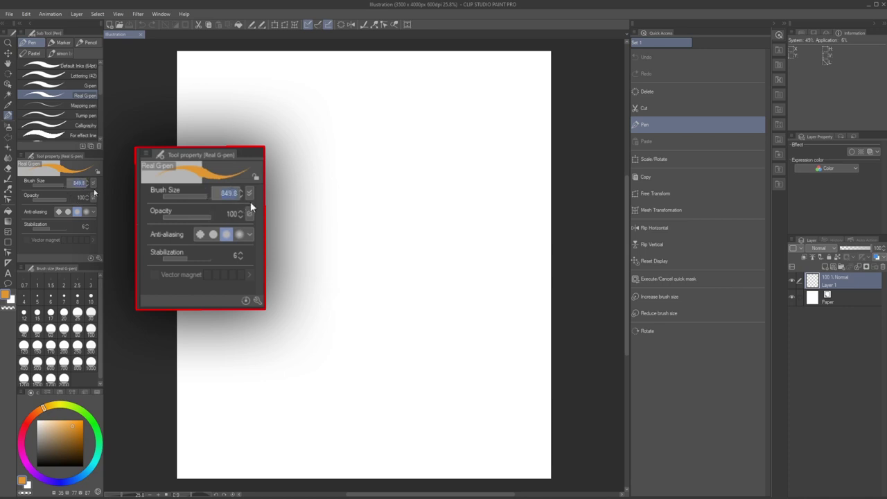
{"action": "type", "text": "50"}
{"action": "key", "text": "Return"}
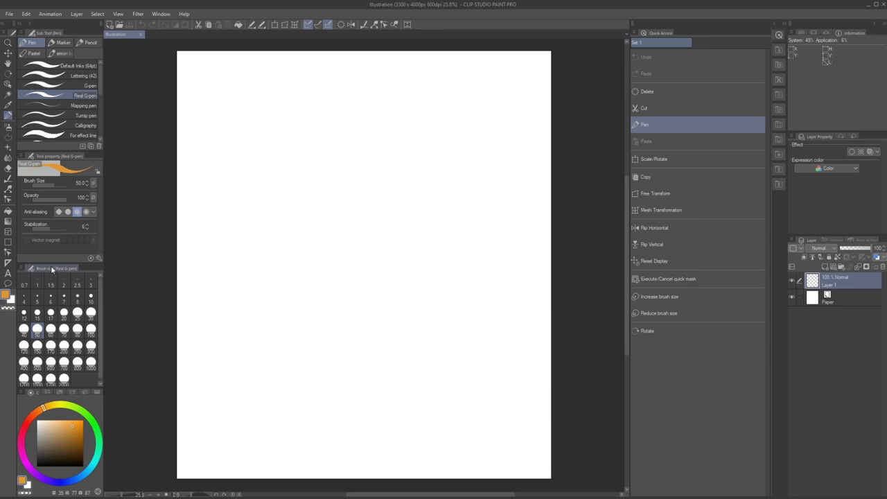
Step: Drag the Brush Size palette out of the dock into a floating window, then close it
{"action": "mouse_move", "coordinate": [52, 269]}
{"action": "left_mouse_down"}
{"action": "mouse_move", "coordinate": [361, 223]}
{"action": "mouse_move", "coordinate": [354, 209]}
{"action": "mouse_move", "coordinate": [370, 216]}
{"action": "left_mouse_up"}
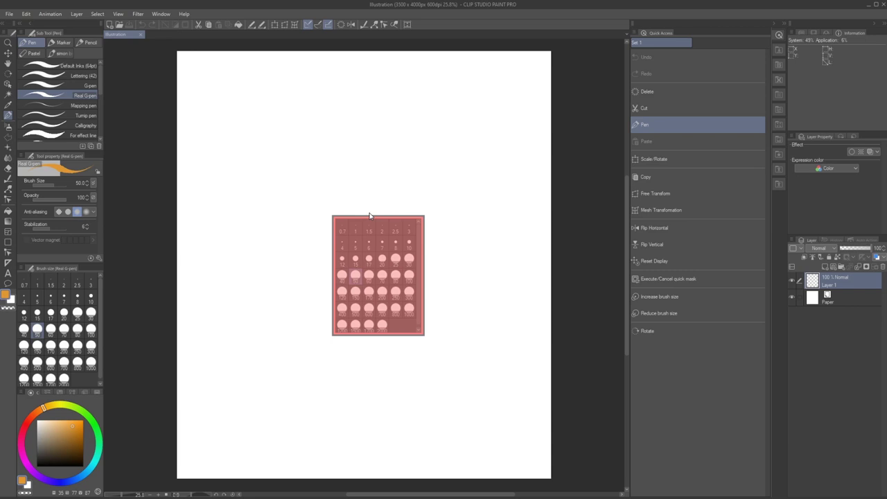
{"action": "left_click_drag", "start_coordinate": [369, 216], "coordinate": [370, 214]}
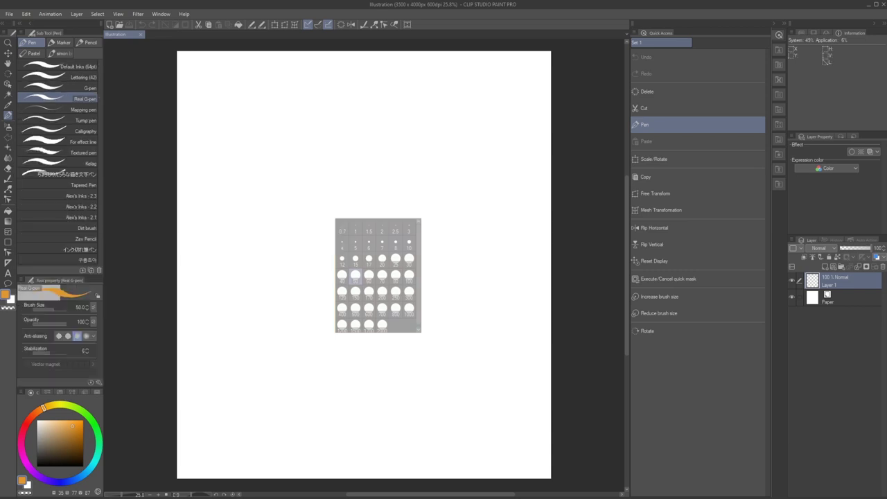
{"action": "mouse_move", "coordinate": [422, 333]}
{"action": "left_mouse_down"}
{"action": "mouse_move", "coordinate": [487, 336]}
{"action": "mouse_move", "coordinate": [511, 386]}
{"action": "mouse_move", "coordinate": [519, 289]}
{"action": "mouse_move", "coordinate": [484, 334]}
{"action": "mouse_move", "coordinate": [435, 326]}
{"action": "left_mouse_up"}
{"action": "left_click", "coordinate": [425, 216]}
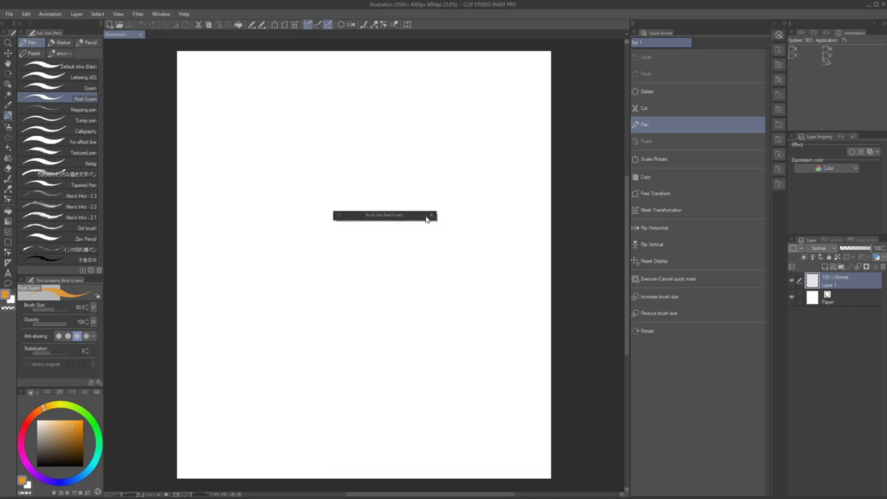
{"action": "left_click", "coordinate": [430, 216]}
{"action": "left_click", "coordinate": [432, 216]}
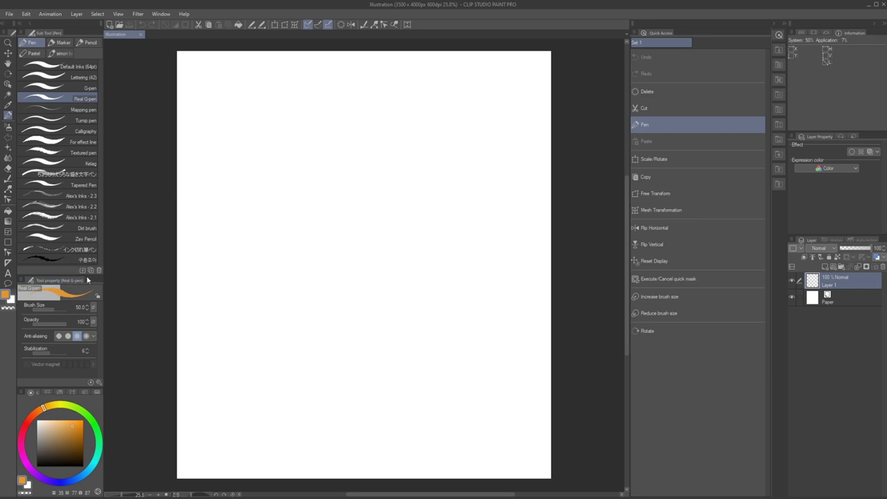
Step: Drag the Color Wheel panel out and flip between sliders, swatch set and wheel views
{"action": "mouse_move", "coordinate": [90, 275]}
{"action": "left_mouse_down"}
{"action": "mouse_move", "coordinate": [102, 197]}
{"action": "mouse_move", "coordinate": [101, 254]}
{"action": "left_mouse_up"}
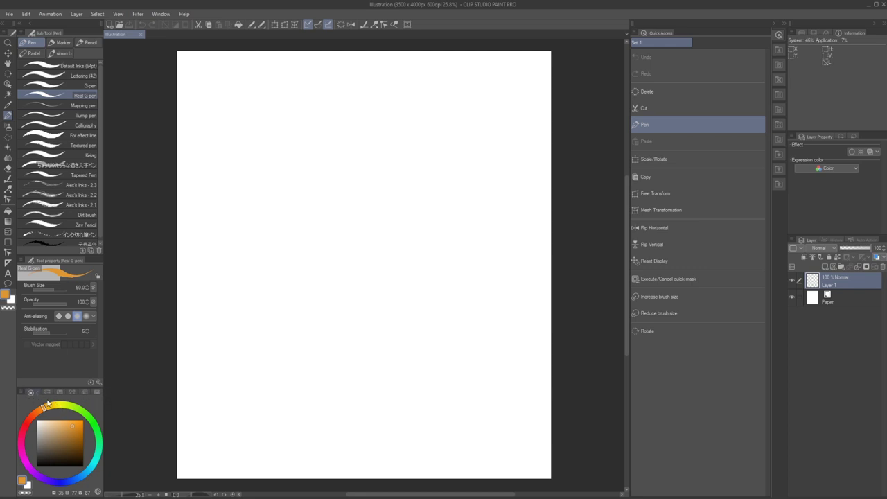
{"action": "left_click_drag", "start_coordinate": [36, 392], "coordinate": [101, 393]}
{"action": "left_click", "coordinate": [48, 392]}
{"action": "left_click", "coordinate": [60, 392]}
{"action": "left_click", "coordinate": [31, 392]}
Step: Widen the sub tool list into two brush columns and dock the Color Wheel in a new column
{"action": "left_click_drag", "start_coordinate": [102, 406], "coordinate": [155, 401]}
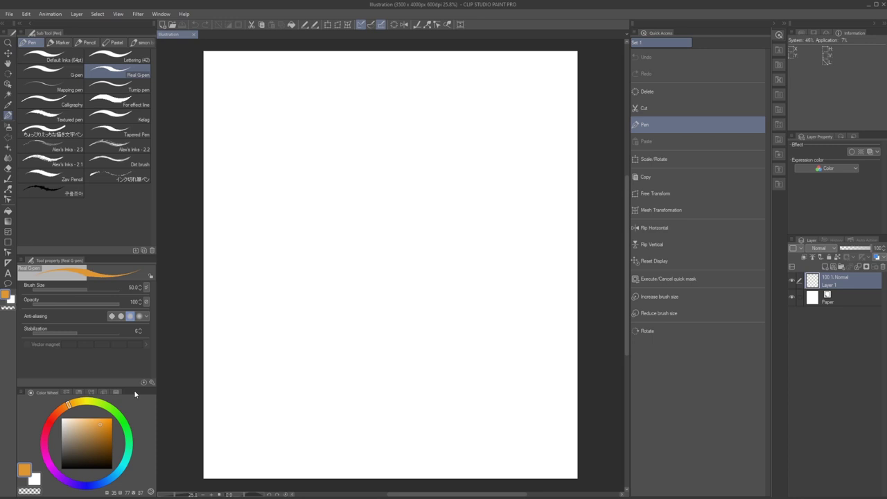
{"action": "left_click_drag", "start_coordinate": [135, 394], "coordinate": [160, 374]}
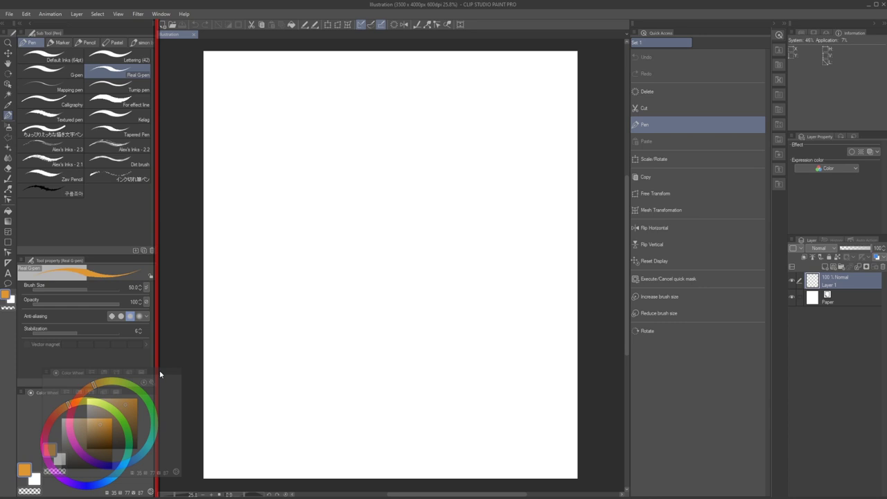
{"action": "left_click_drag", "start_coordinate": [160, 375], "coordinate": [158, 369]}
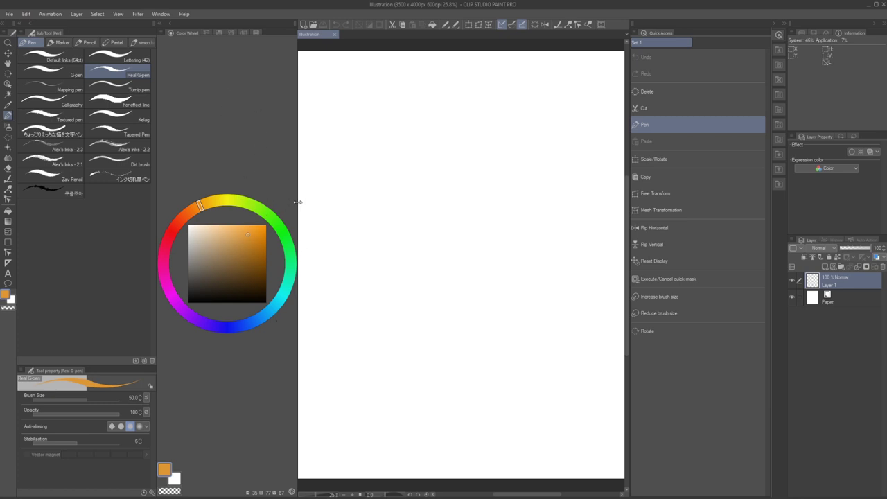
Step: Close the floating Color Slider and dock the Color Set palette below the colour wheel
{"action": "left_click", "coordinate": [206, 32]}
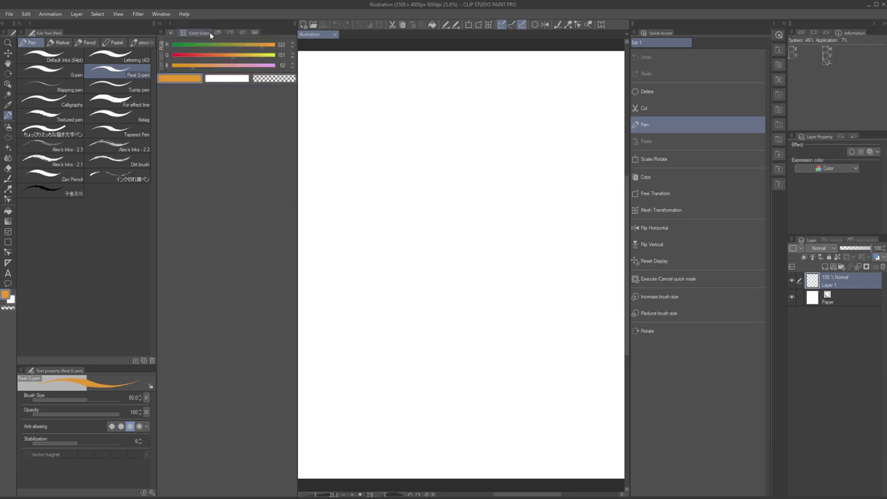
{"action": "left_click_drag", "start_coordinate": [203, 35], "coordinate": [402, 121]}
{"action": "left_click", "coordinate": [402, 122]}
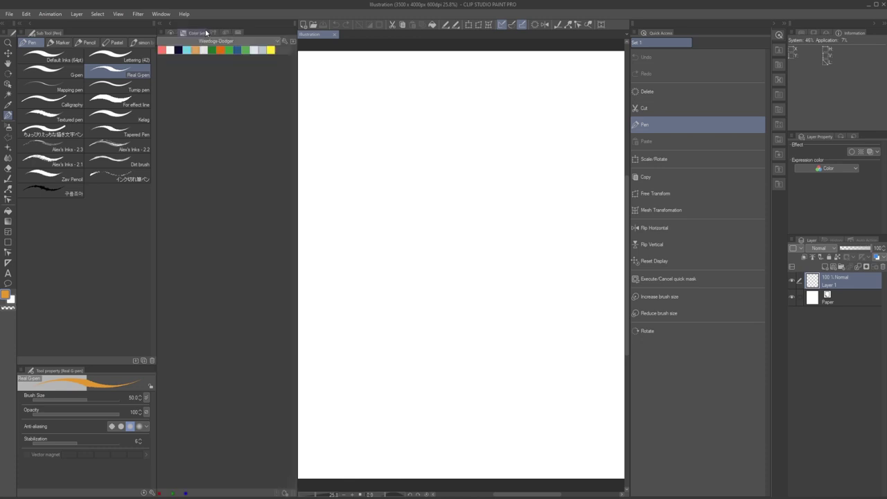
{"action": "left_click", "coordinate": [200, 33]}
{"action": "left_click_drag", "start_coordinate": [196, 33], "coordinate": [199, 494]}
Step: Float the Intermediate Color panel out of the colour group and close it
{"action": "left_click", "coordinate": [206, 32]}
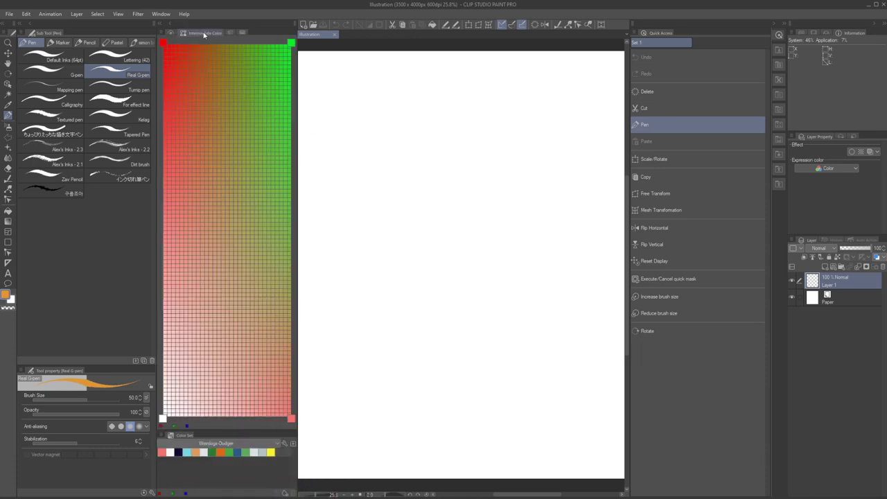
{"action": "left_click_drag", "start_coordinate": [194, 33], "coordinate": [390, 102]}
{"action": "left_click", "coordinate": [491, 102]}
{"action": "left_click", "coordinate": [228, 33]}
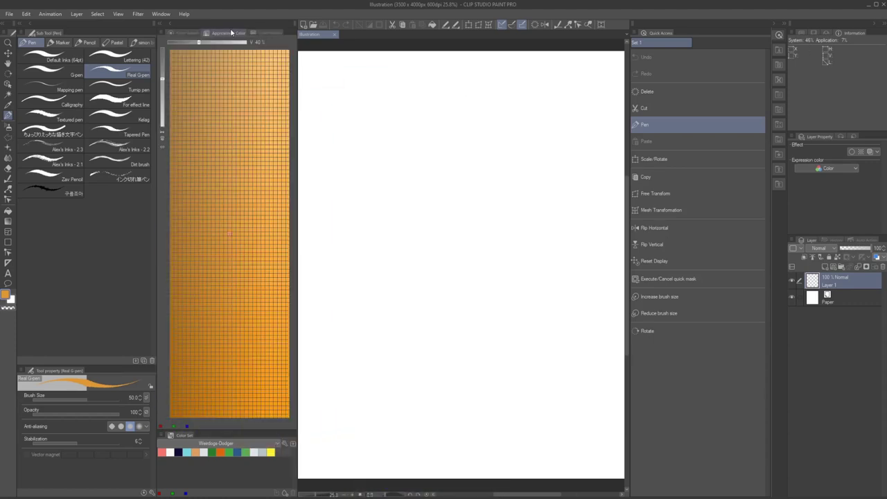
{"action": "left_click_drag", "start_coordinate": [228, 32], "coordinate": [422, 90]}
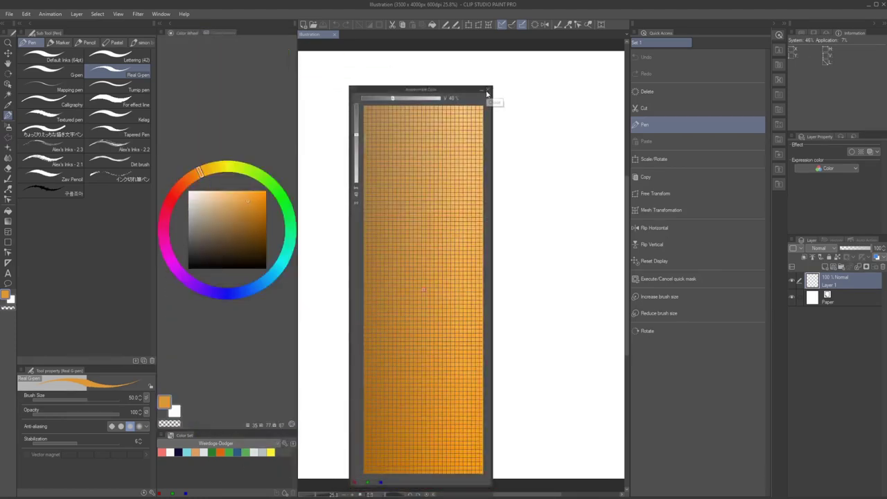
{"action": "left_click", "coordinate": [487, 91]}
Step: Shrink the wheel area to enlarge Color Set and group Color History beside it
{"action": "left_click", "coordinate": [217, 31]}
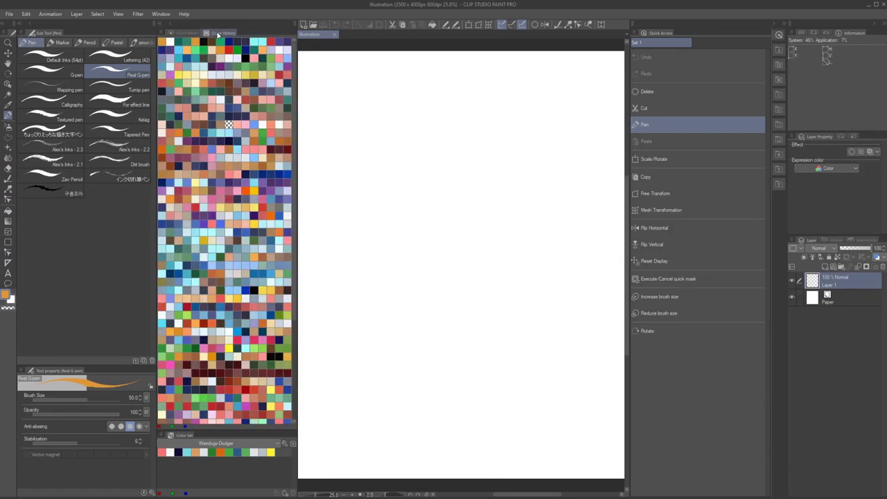
{"action": "left_click", "coordinate": [184, 33]}
{"action": "left_click_drag", "start_coordinate": [219, 431], "coordinate": [219, 180]}
{"action": "left_click_drag", "start_coordinate": [223, 39], "coordinate": [190, 187]}
{"action": "left_click", "coordinate": [183, 184]}
Step: Browse the Weirdoga colour sets in the Color Set dropdown
{"action": "left_click", "coordinate": [274, 193]}
{"action": "left_click", "coordinate": [222, 216]}
{"action": "left_click", "coordinate": [225, 195]}
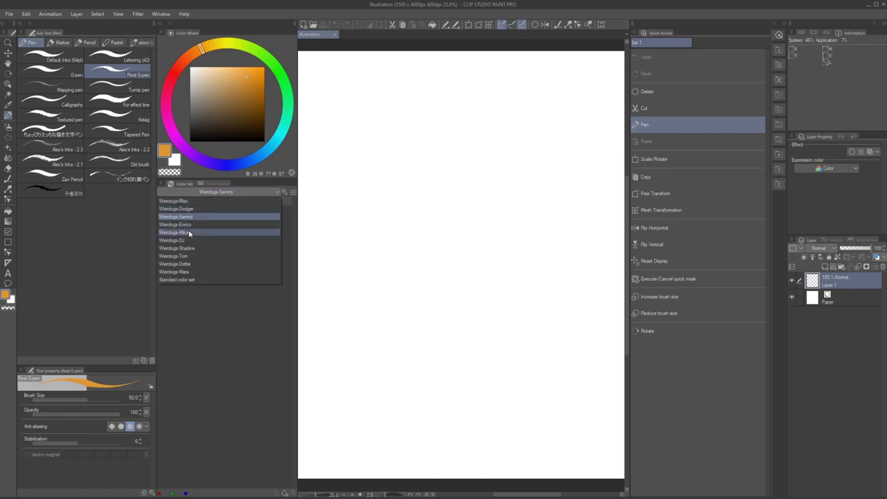
{"action": "left_click", "coordinate": [196, 232]}
{"action": "left_click", "coordinate": [207, 194]}
Step: Select the Weirdoga-Dodger colour set and dock an enlarged Sub View below Color Set
{"action": "left_click", "coordinate": [196, 208]}
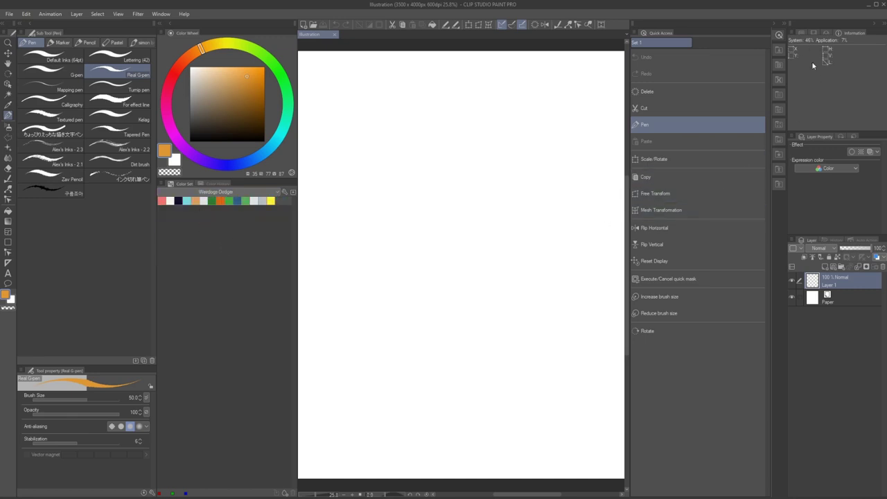
{"action": "left_click", "coordinate": [800, 33]}
{"action": "left_click", "coordinate": [829, 33]}
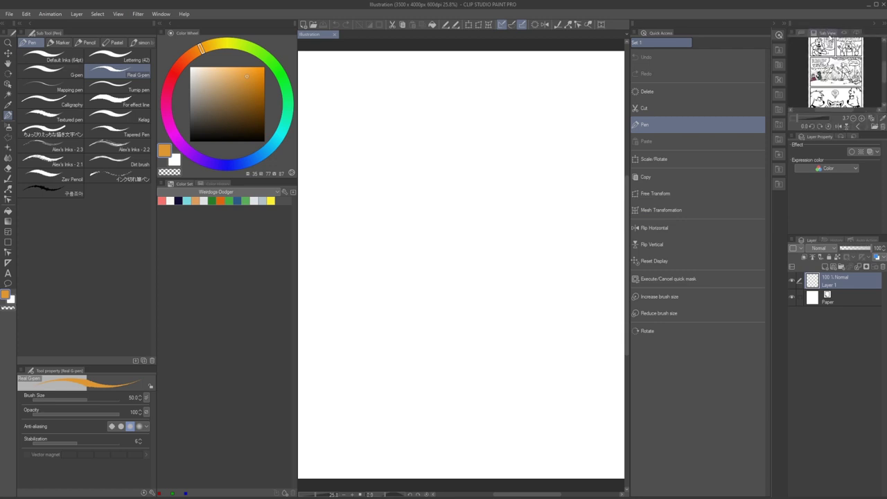
{"action": "left_click_drag", "start_coordinate": [829, 36], "coordinate": [211, 497]}
{"action": "left_click_drag", "start_coordinate": [235, 419], "coordinate": [239, 289]}
Step: Load a comic-page reference in Sub View, tab Navigator with it, and close Item bank and Information
{"action": "left_click", "coordinate": [279, 484]}
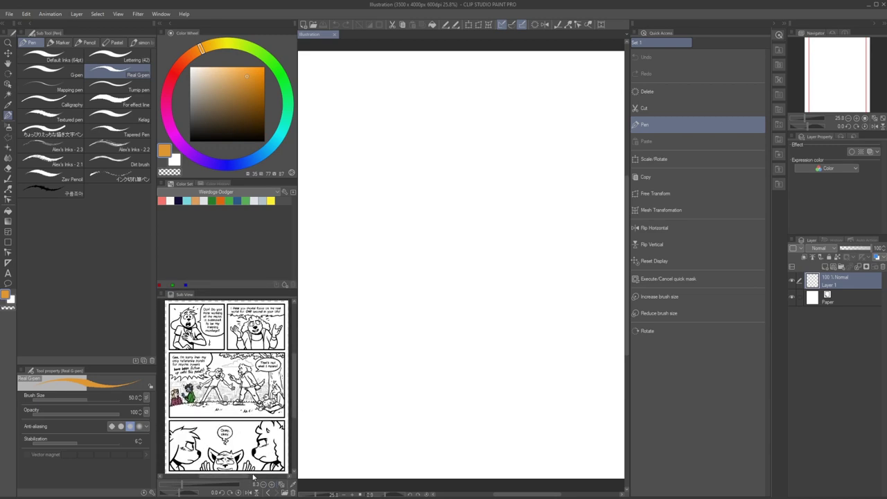
{"action": "left_click", "coordinate": [292, 484]}
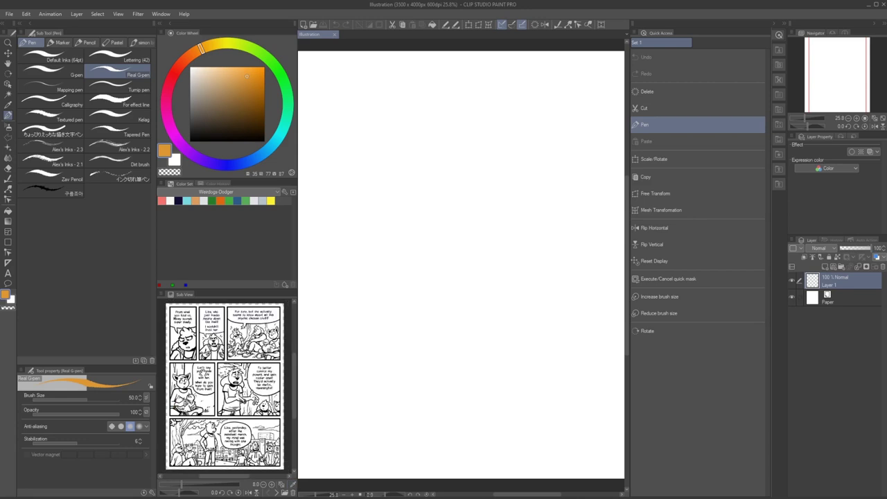
{"action": "left_click_drag", "start_coordinate": [814, 36], "coordinate": [215, 297]}
{"action": "left_click_drag", "start_coordinate": [816, 33], "coordinate": [485, 194]}
{"action": "left_click", "coordinate": [548, 192]}
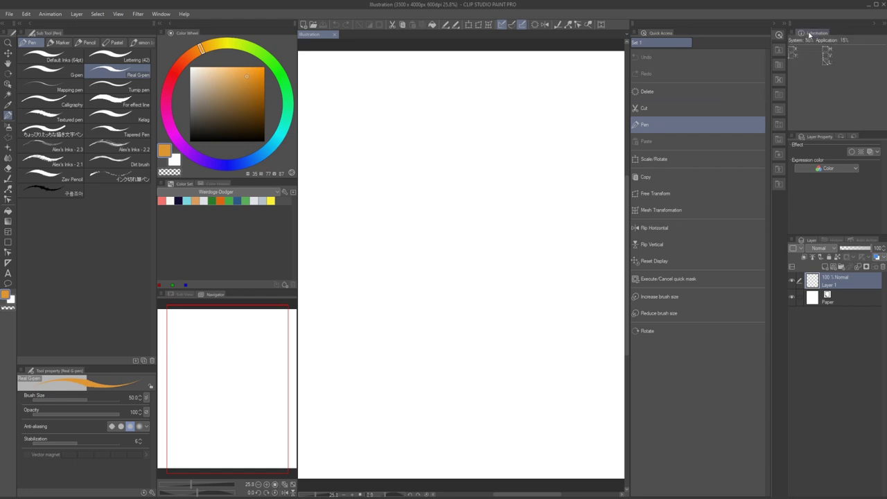
{"action": "left_click_drag", "start_coordinate": [815, 33], "coordinate": [537, 192]}
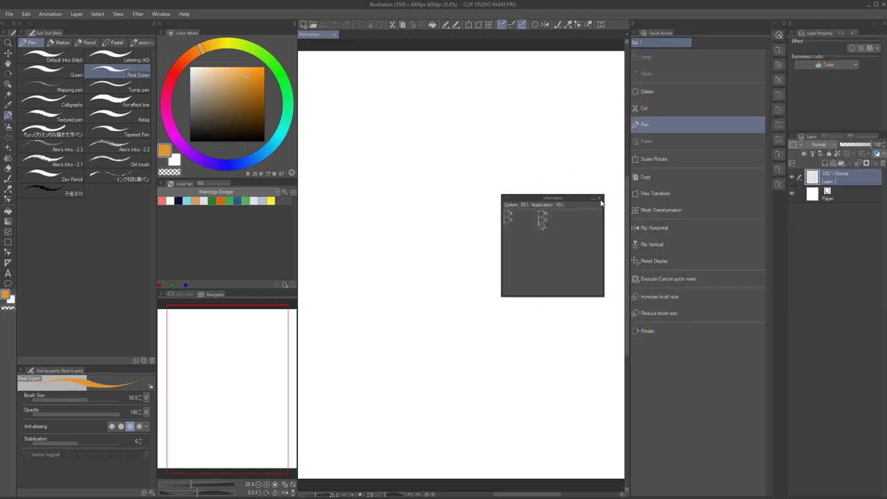
{"action": "left_click", "coordinate": [600, 200]}
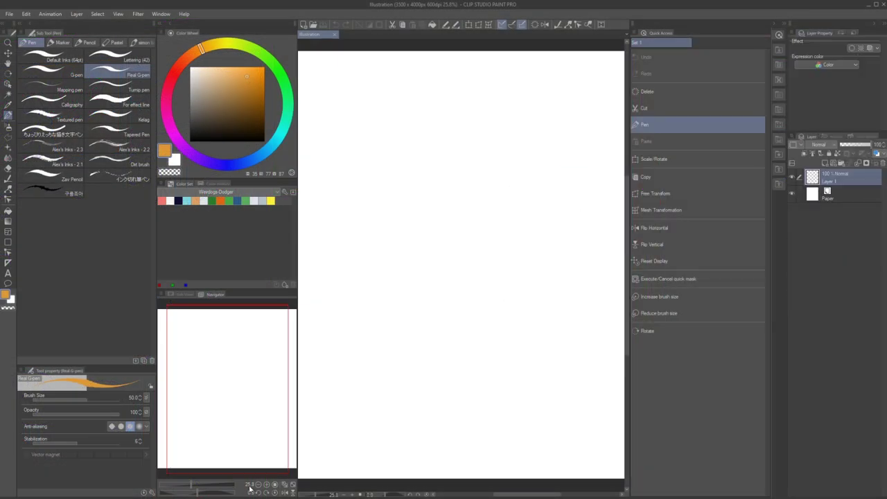
{"action": "left_click", "coordinate": [184, 295]}
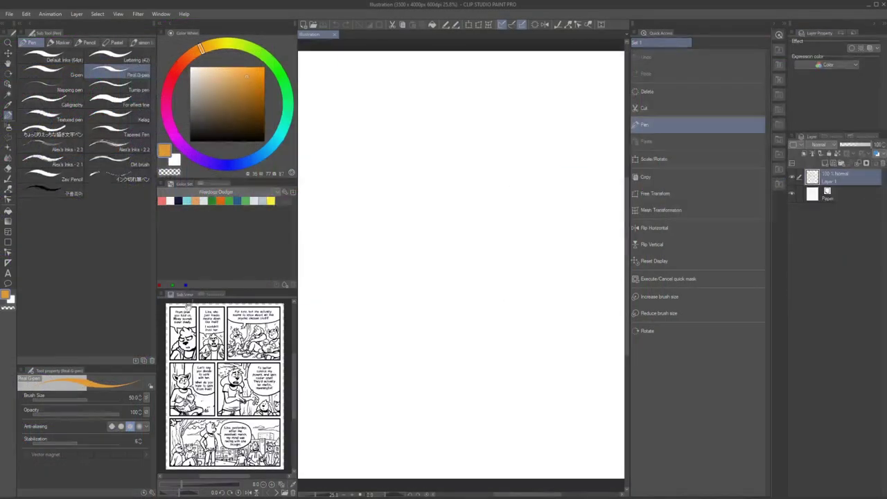
Step: Collapse Quick Access, raise the Layer panel, close Auto Action and History, and pick the Shadow airbrush
{"action": "left_click", "coordinate": [779, 34]}
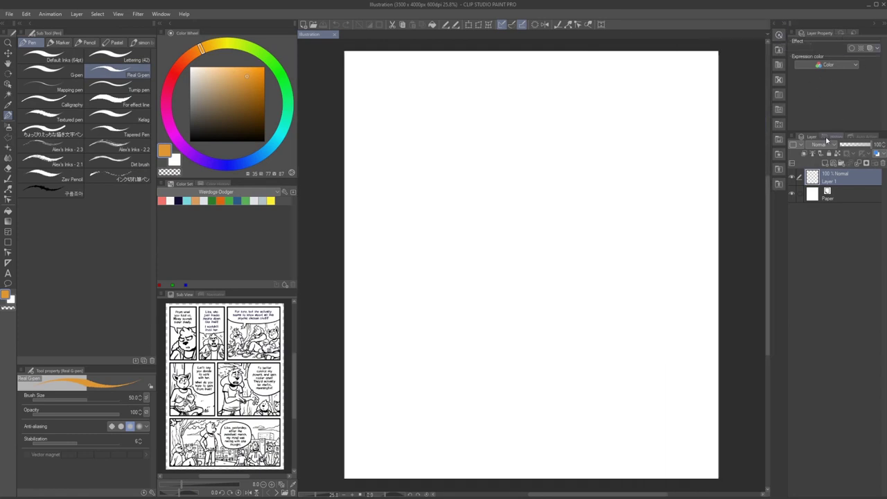
{"action": "left_click_drag", "start_coordinate": [828, 131], "coordinate": [828, 111]}
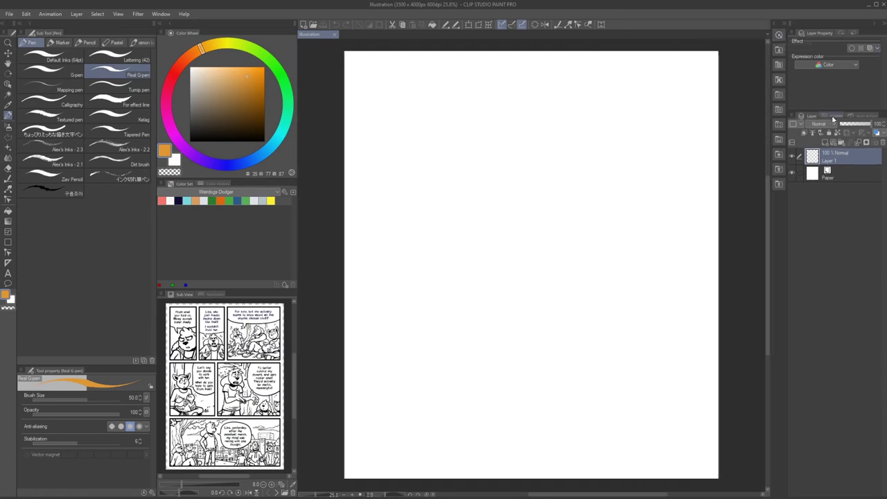
{"action": "left_click", "coordinate": [842, 33]}
{"action": "left_click", "coordinate": [820, 33]}
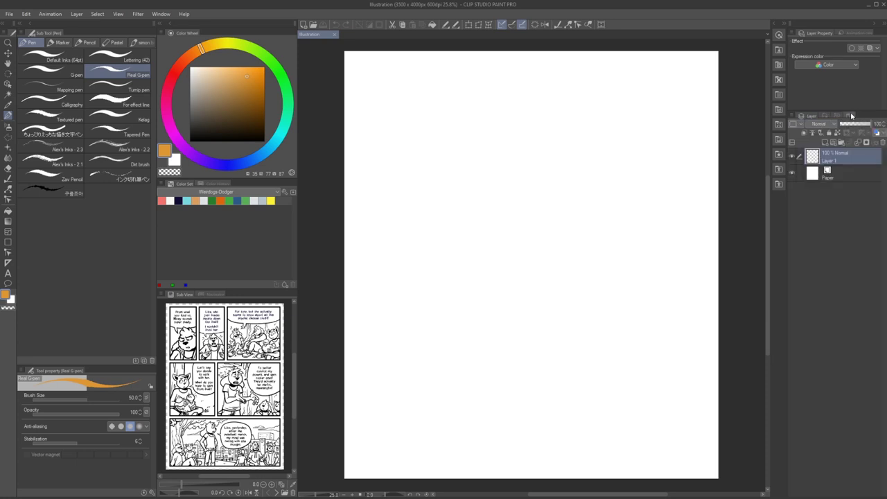
{"action": "left_click_drag", "start_coordinate": [854, 115], "coordinate": [700, 198]}
{"action": "left_click", "coordinate": [731, 193]}
{"action": "left_click_drag", "start_coordinate": [865, 115], "coordinate": [706, 187]}
{"action": "left_click", "coordinate": [705, 185]}
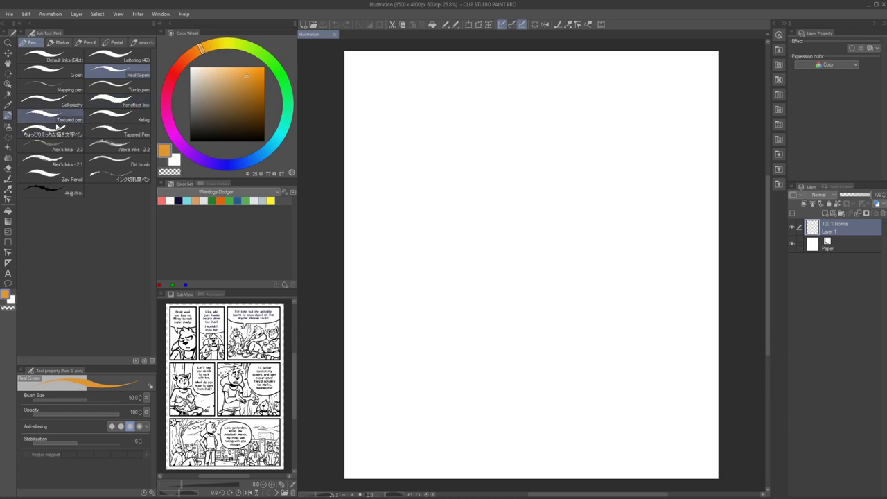
{"action": "left_click", "coordinate": [9, 127]}
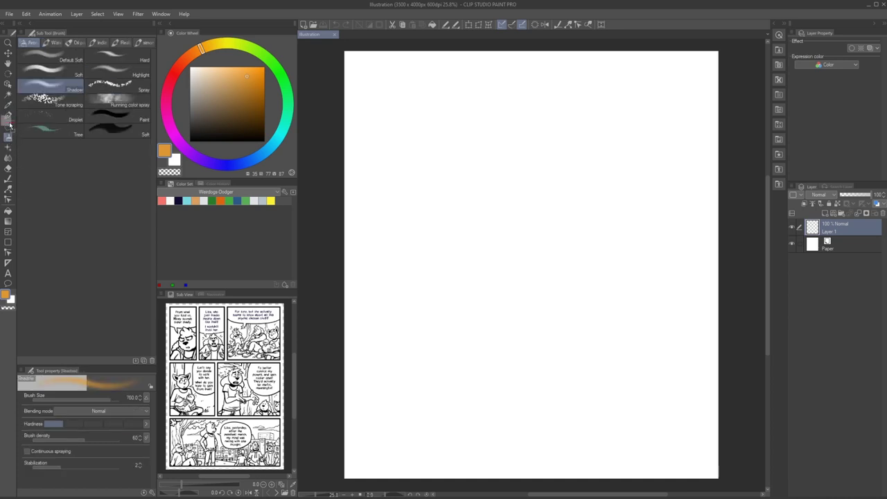
Step: Delete the last two command icons from the end of the command bar
{"action": "left_click", "coordinate": [602, 25]}
{"action": "right_click", "coordinate": [602, 25]}
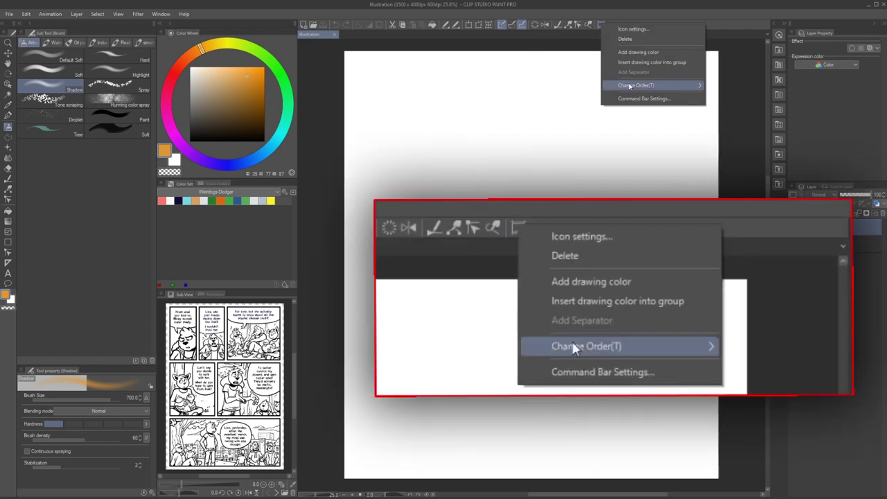
{"action": "mouse_move", "coordinate": [635, 88]}
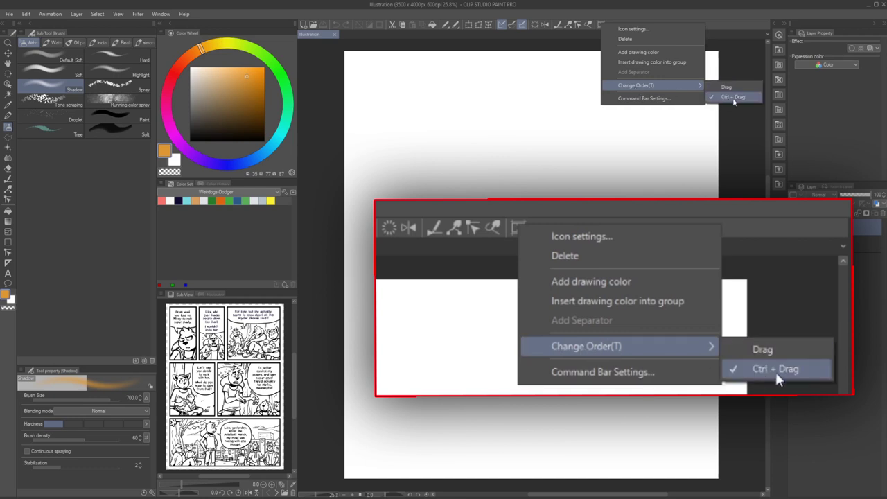
{"action": "left_click", "coordinate": [735, 31]}
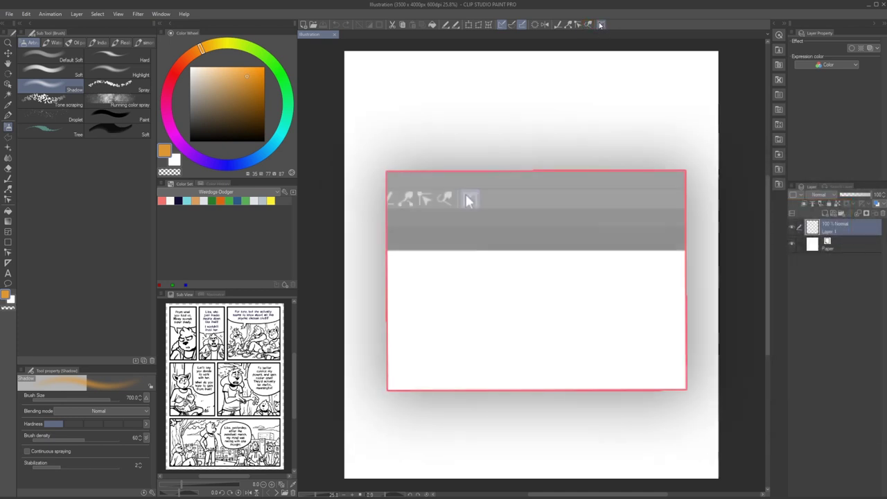
{"action": "right_click", "coordinate": [602, 25]}
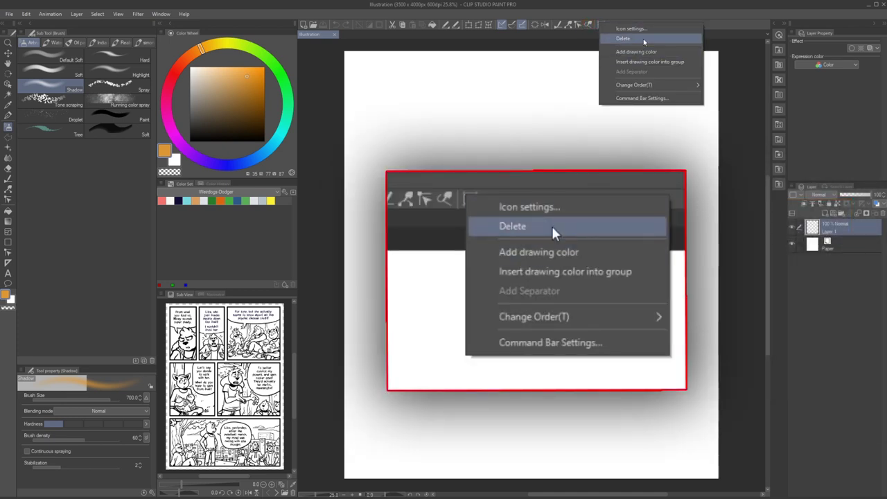
{"action": "left_click", "coordinate": [644, 39]}
{"action": "right_click", "coordinate": [588, 25]}
{"action": "key", "text": "Escape"}
{"action": "right_click", "coordinate": [588, 25]}
{"action": "left_click", "coordinate": [613, 40]}
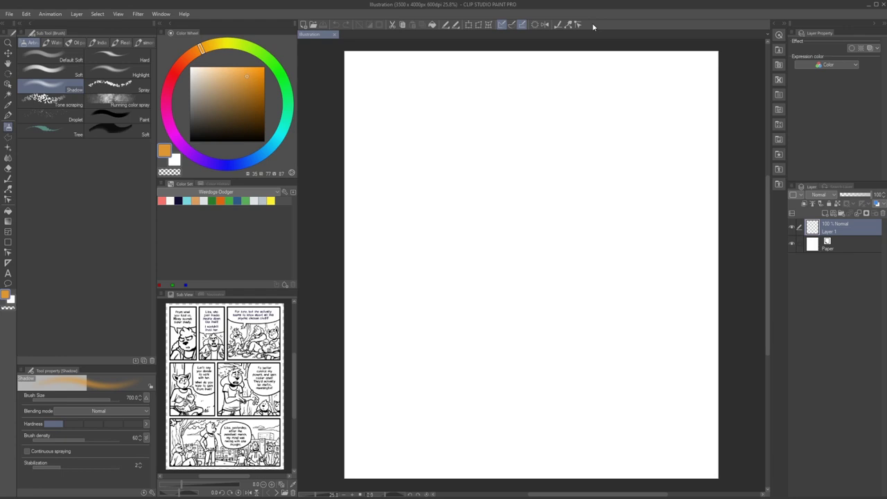
Step: Add the default Figure tool to the tool palette and make Rectangle 3 its own tool
{"action": "left_click", "coordinate": [3, 33]}
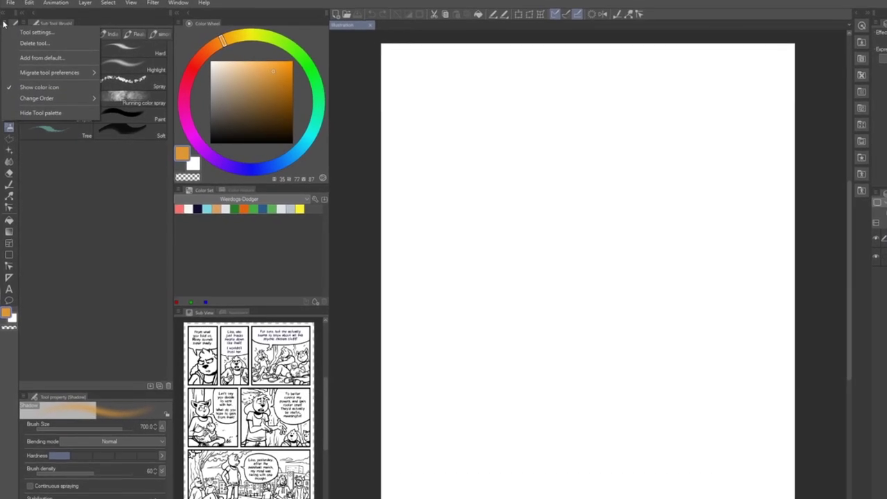
{"action": "left_click", "coordinate": [59, 56]}
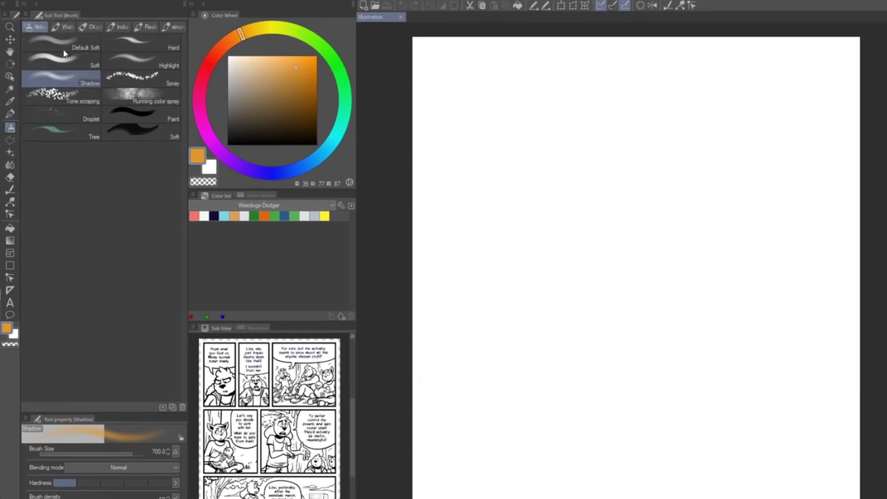
{"action": "left_click_drag", "start_coordinate": [724, 115], "coordinate": [476, 74]}
{"action": "left_click", "coordinate": [419, 92]}
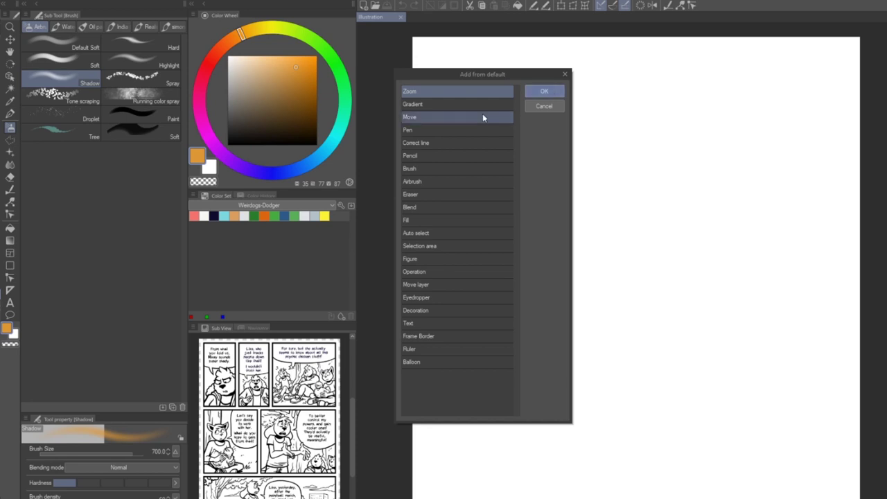
{"action": "left_click", "coordinate": [429, 258]}
{"action": "left_click", "coordinate": [544, 92]}
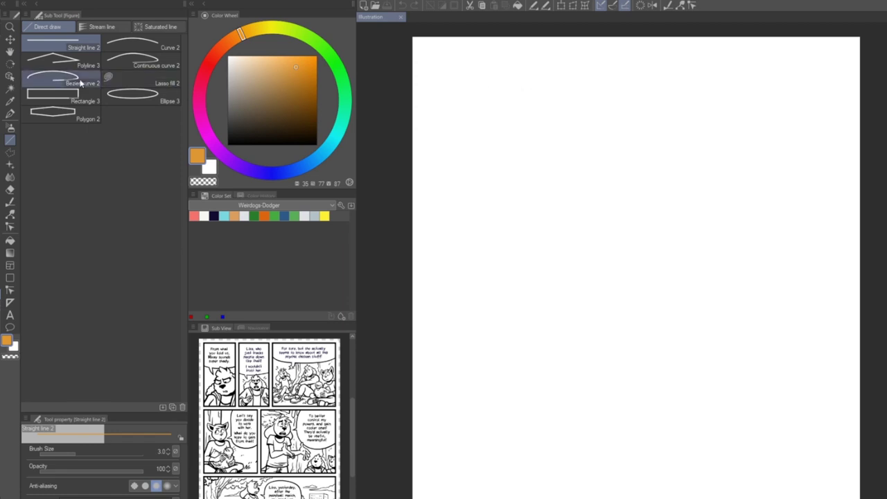
{"action": "left_click", "coordinate": [70, 97]}
{"action": "left_click_drag", "start_coordinate": [10, 146], "coordinate": [10, 141]}
Step: Make Real G-pen a separate tool, then move it into the Pen group
{"action": "left_click", "coordinate": [10, 113]}
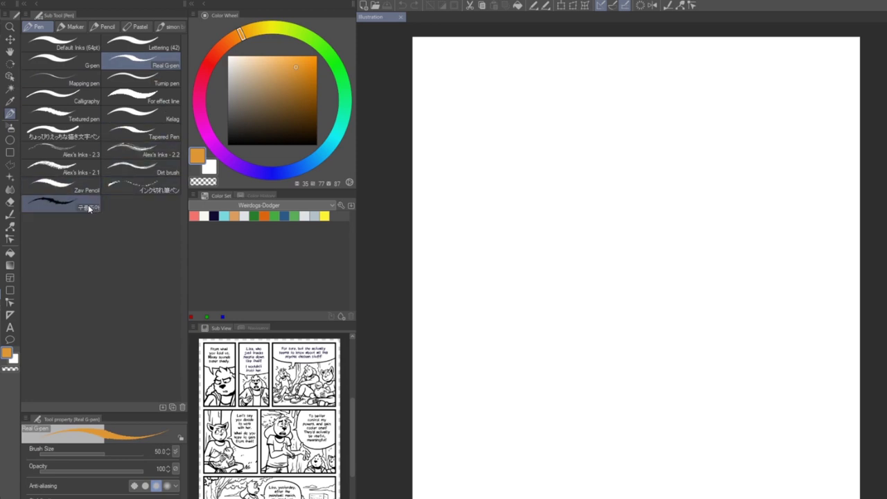
{"action": "left_click_drag", "start_coordinate": [139, 63], "coordinate": [11, 126]}
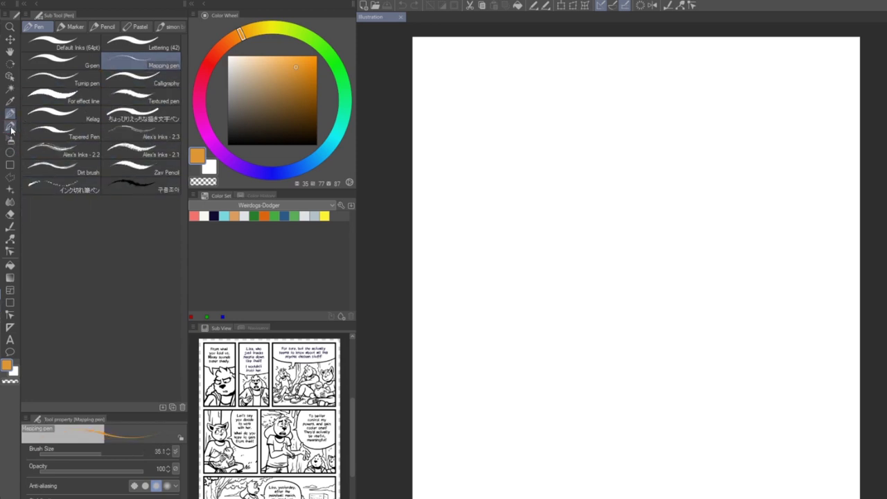
{"action": "left_click", "coordinate": [11, 127]}
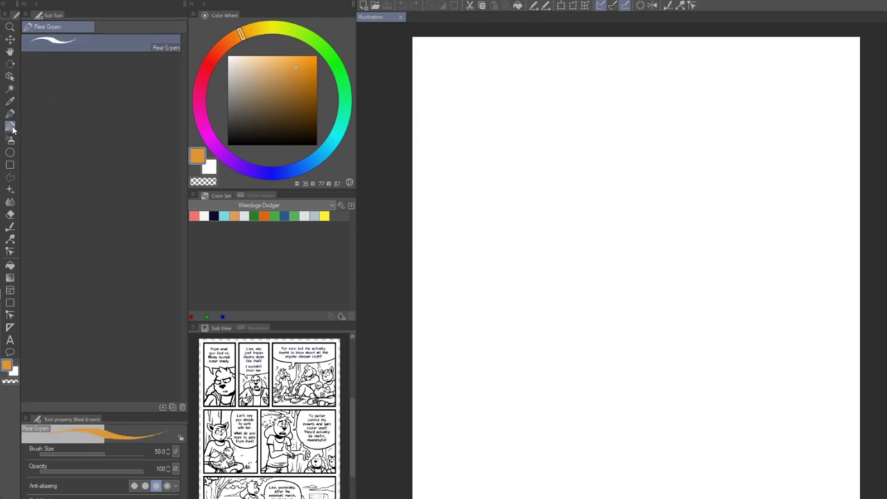
{"action": "right_click", "coordinate": [13, 128]}
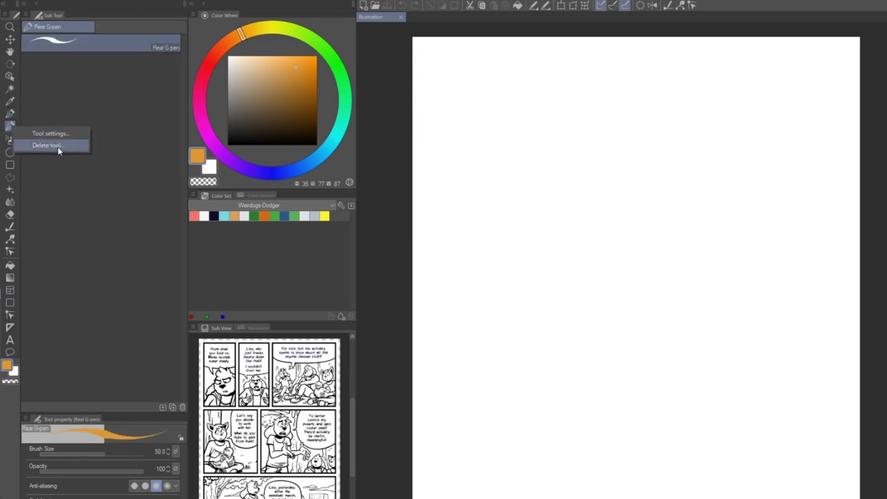
{"action": "left_click", "coordinate": [65, 172]}
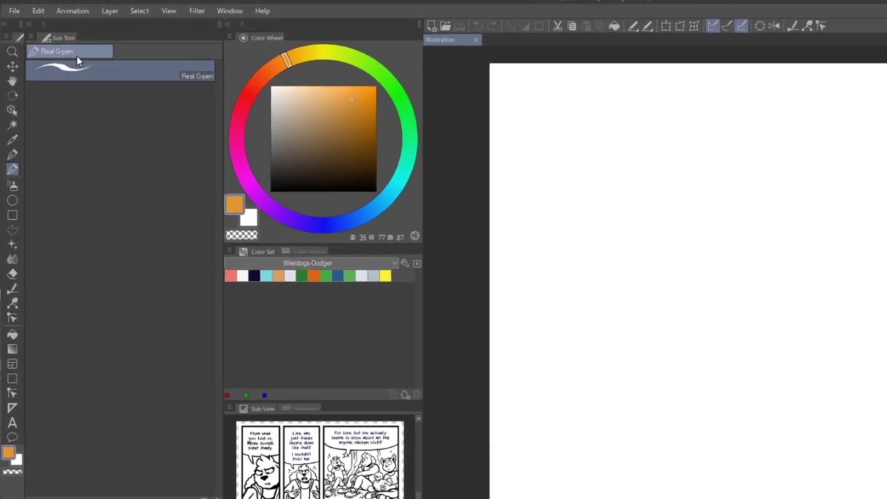
{"action": "mouse_move", "coordinate": [77, 54]}
{"action": "left_mouse_down"}
{"action": "mouse_move", "coordinate": [86, 76]}
{"action": "mouse_move", "coordinate": [71, 79]}
{"action": "mouse_move", "coordinate": [72, 155]}
{"action": "mouse_move", "coordinate": [56, 184]}
{"action": "mouse_move", "coordinate": [17, 185]}
{"action": "left_mouse_up"}
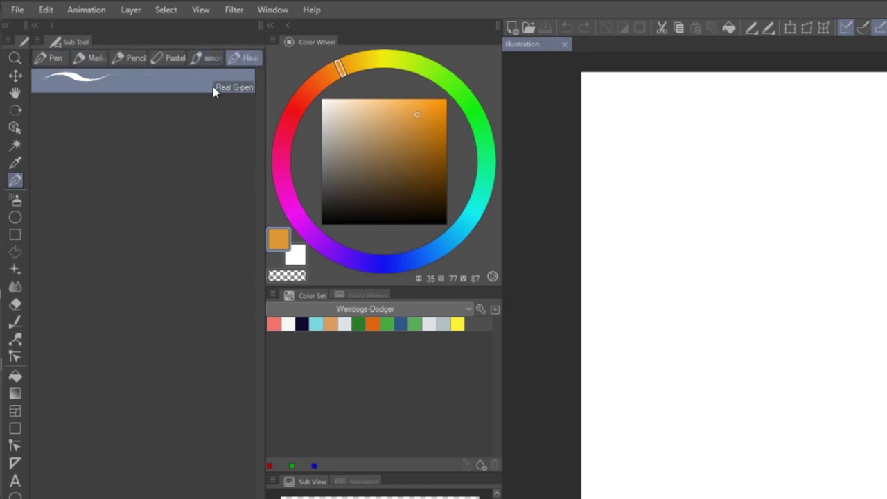
{"action": "left_click_drag", "start_coordinate": [212, 87], "coordinate": [47, 62]}
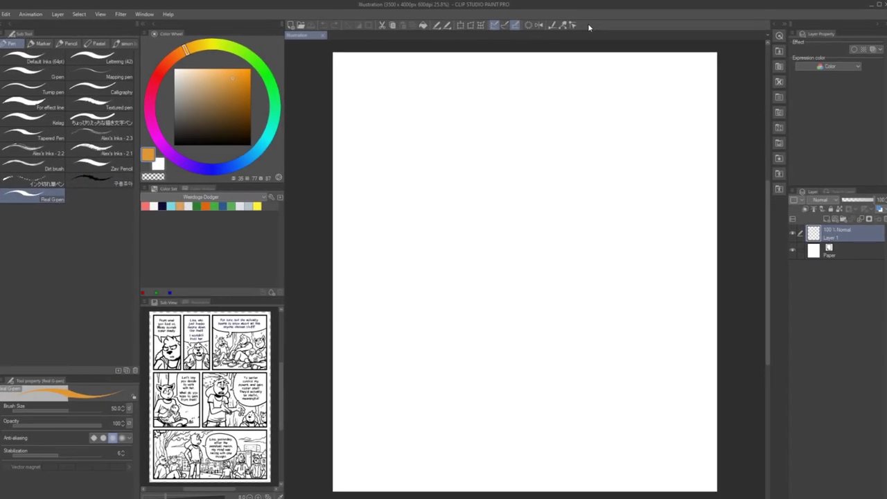
{"action": "right_click", "coordinate": [586, 25]}
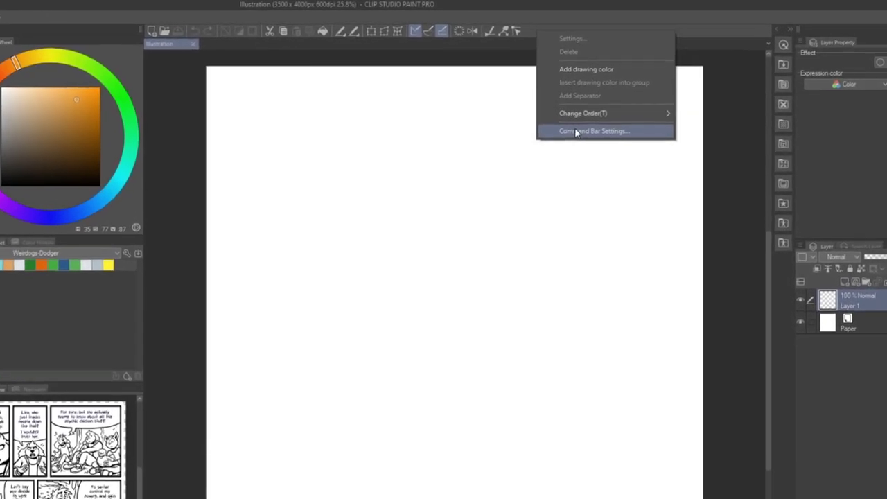
{"action": "left_click", "coordinate": [575, 131]}
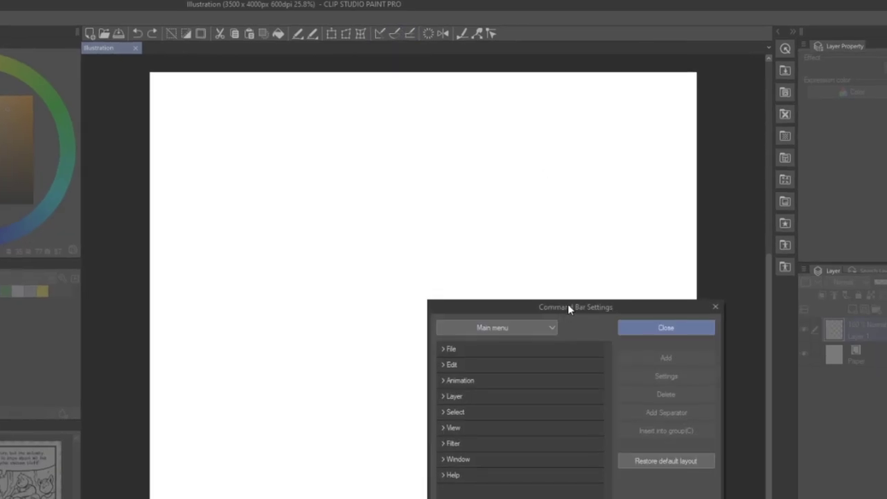
{"action": "left_click_drag", "start_coordinate": [562, 304], "coordinate": [326, 134]}
{"action": "left_click", "coordinate": [306, 154]}
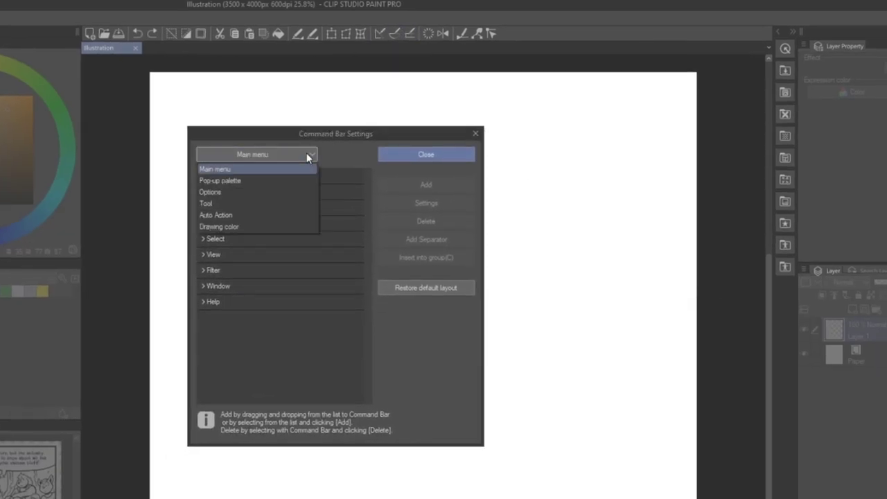
{"action": "left_click", "coordinate": [208, 239]}
{"action": "left_click", "coordinate": [202, 239]}
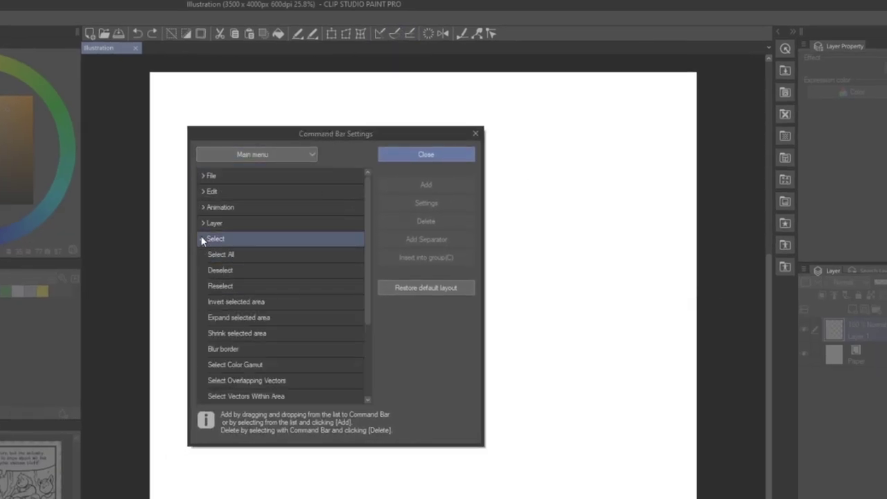
{"action": "left_click", "coordinate": [200, 222]}
{"action": "left_click", "coordinate": [203, 223]}
{"action": "left_click", "coordinate": [255, 284]}
{"action": "left_click", "coordinate": [215, 254]}
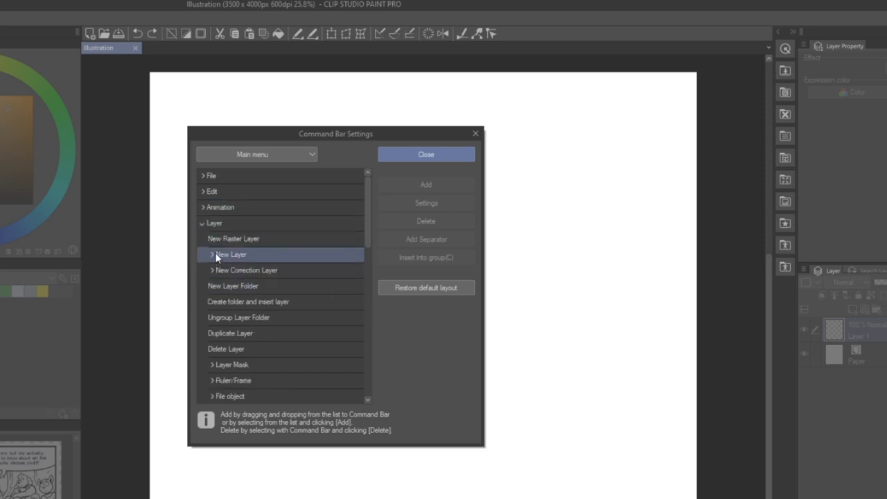
{"action": "left_click", "coordinate": [212, 254]}
{"action": "left_click", "coordinate": [239, 270]}
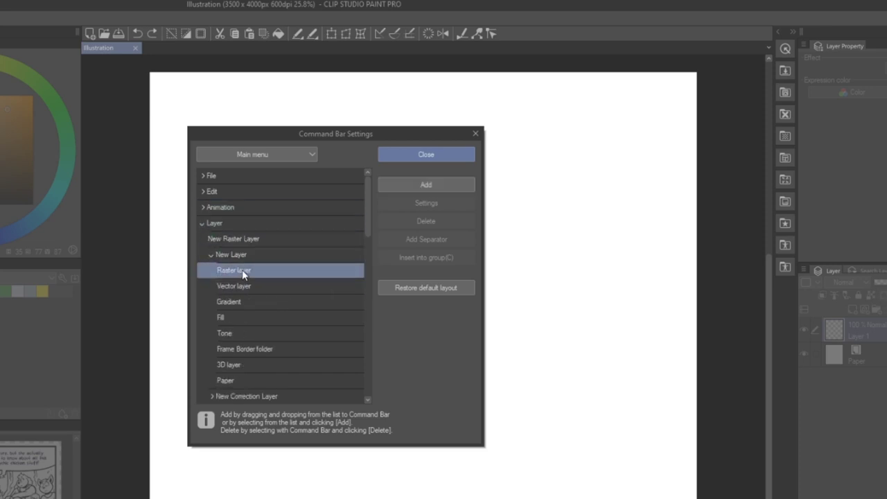
{"action": "left_click", "coordinate": [445, 184]}
{"action": "left_click", "coordinate": [264, 153]}
{"action": "left_click", "coordinate": [248, 217]}
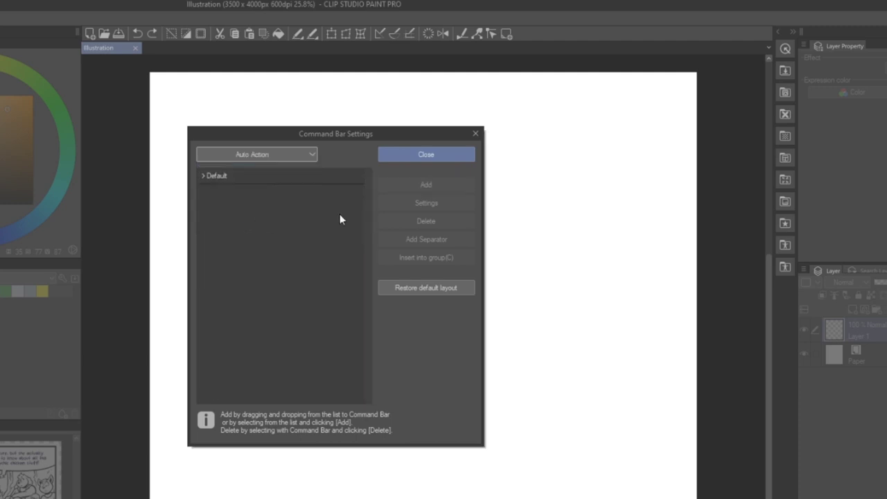
{"action": "left_click", "coordinate": [262, 177]}
{"action": "left_click", "coordinate": [203, 176]}
{"action": "left_click", "coordinate": [244, 192]}
{"action": "left_click", "coordinate": [438, 186]}
{"action": "left_click", "coordinate": [507, 33]}
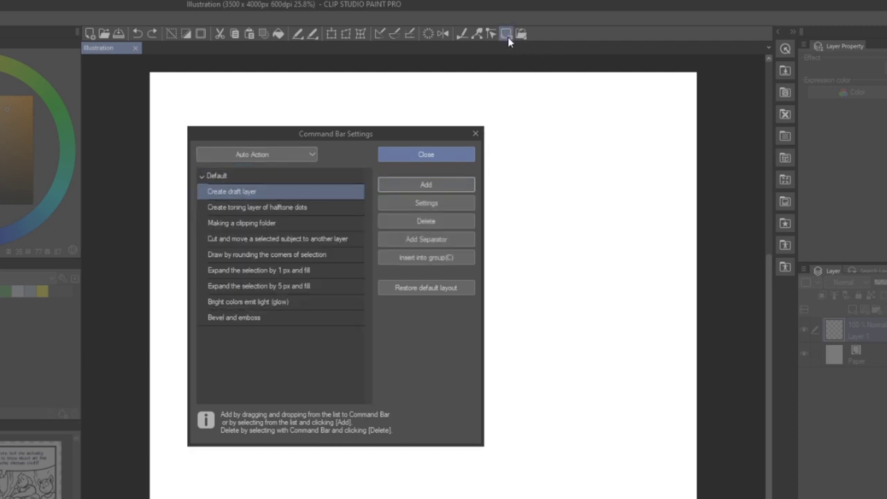
{"action": "left_click", "coordinate": [445, 226]}
{"action": "left_click", "coordinate": [506, 33]}
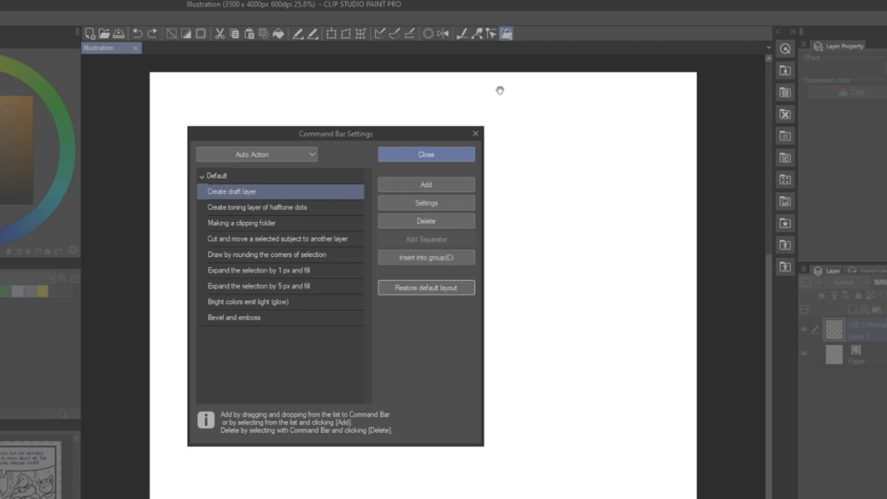
{"action": "left_click", "coordinate": [435, 222]}
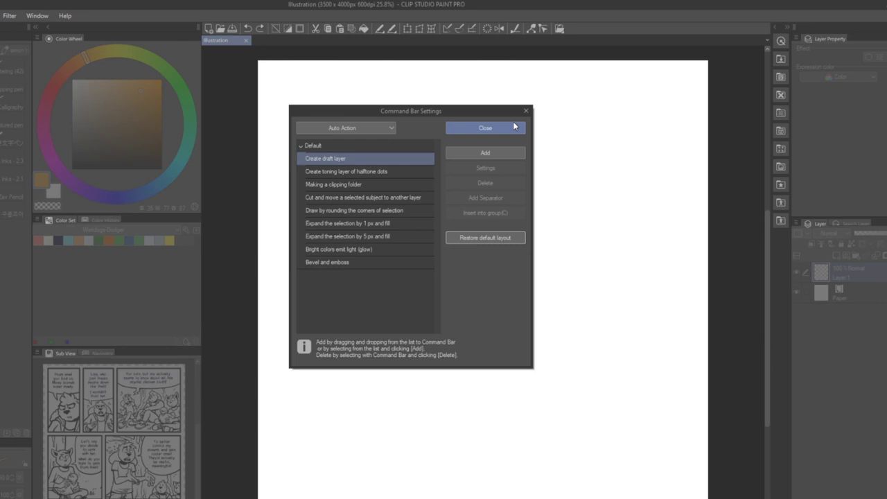
{"action": "left_click", "coordinate": [515, 126]}
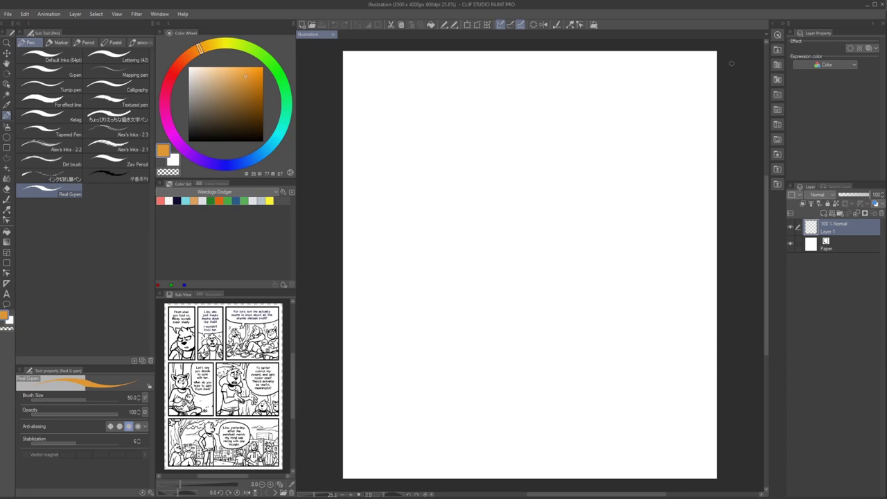
Step: Draw a freehand lasso selection on the upper page
{"action": "left_click", "coordinate": [7, 158]}
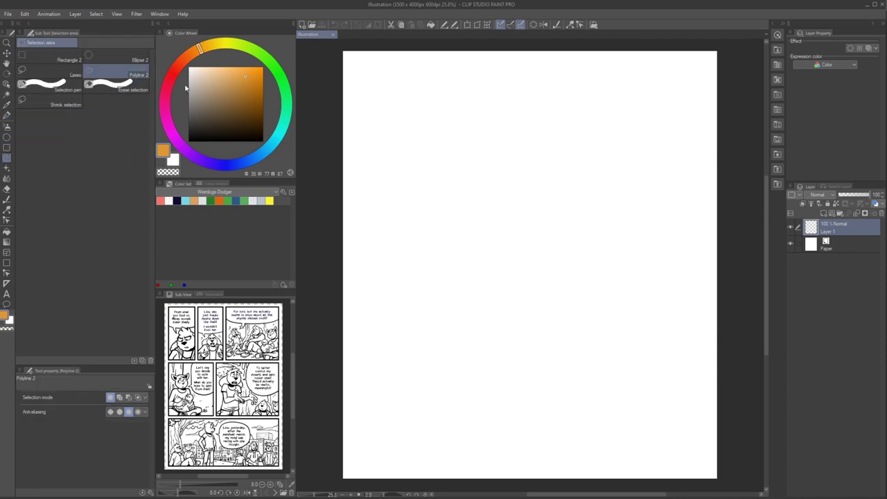
{"action": "left_click", "coordinate": [48, 70]}
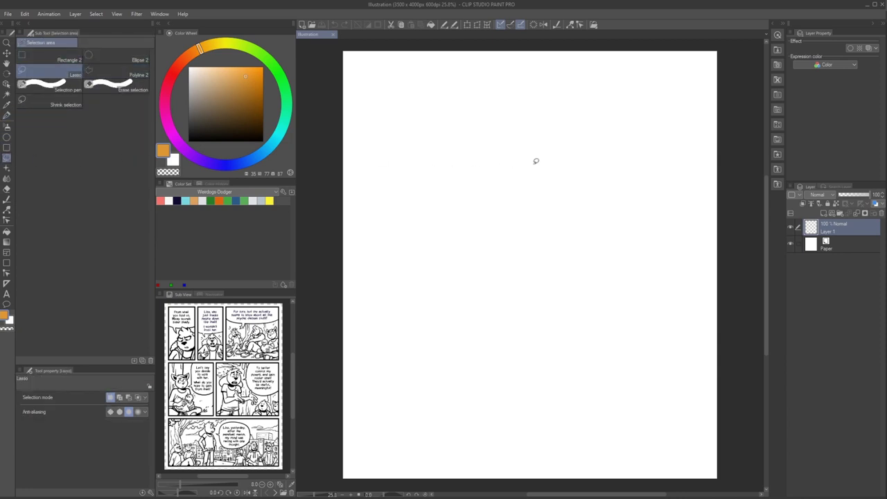
{"action": "mouse_move", "coordinate": [576, 175]}
{"action": "left_mouse_down"}
{"action": "mouse_move", "coordinate": [460, 141]}
{"action": "mouse_move", "coordinate": [363, 255]}
{"action": "mouse_move", "coordinate": [554, 284]}
{"action": "mouse_move", "coordinate": [580, 198]}
{"action": "left_mouse_up"}
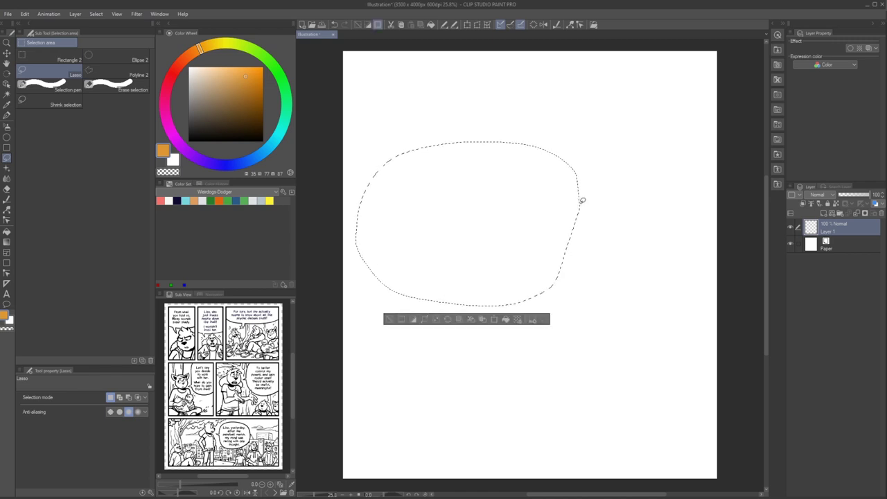
Step: Add Options > Brush size palette > Select smaller preset than current to the selection launcher
{"action": "left_click", "coordinate": [533, 320]}
{"action": "left_click_drag", "start_coordinate": [496, 93], "coordinate": [696, 173]}
{"action": "left_click", "coordinate": [631, 187]}
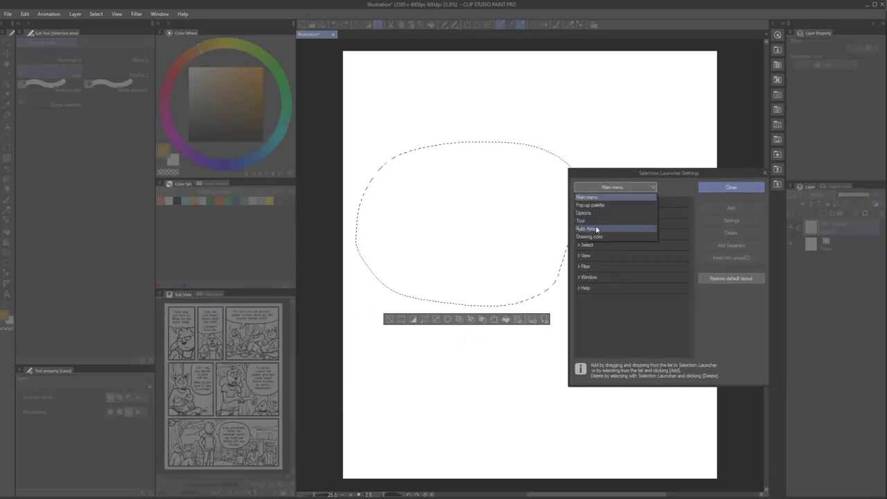
{"action": "left_click", "coordinate": [625, 213]}
{"action": "left_click", "coordinate": [580, 225]}
{"action": "left_click", "coordinate": [589, 234]}
{"action": "left_click", "coordinate": [733, 209]}
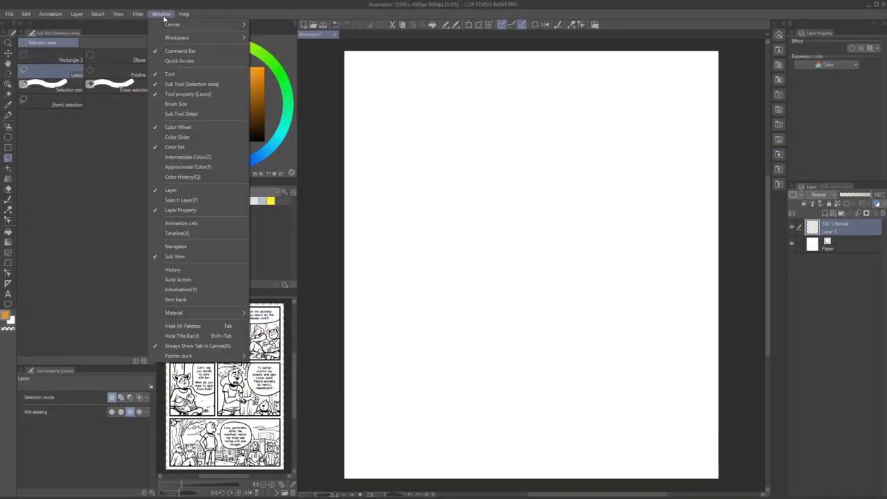
Step: Register the current layout as a workspace named 'Tutorial Sample'
{"action": "mouse_move", "coordinate": [197, 40]}
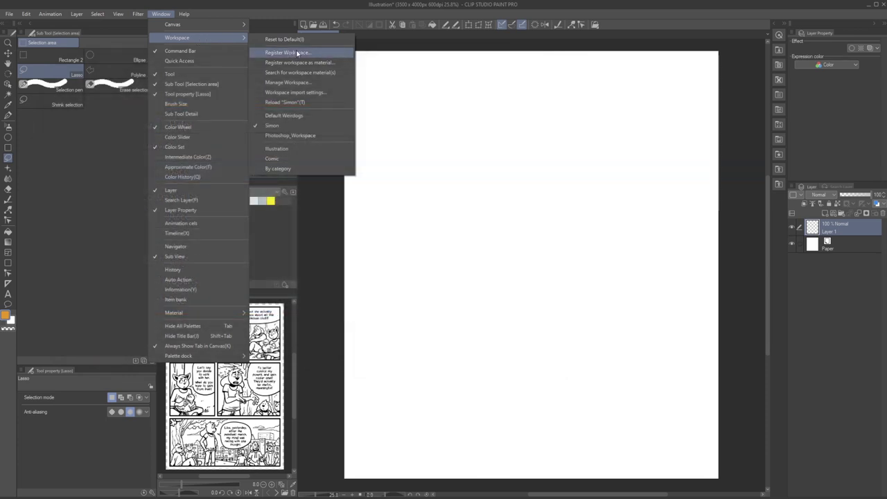
{"action": "left_click", "coordinate": [297, 53]}
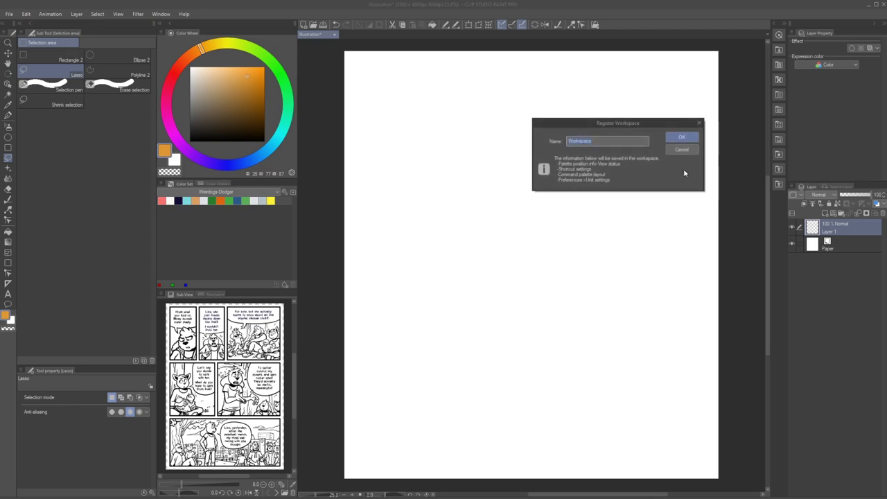
{"action": "type", "text": "Tutorial Sample"}
{"action": "key", "text": "Return"}
Step: Skip registering it as a material and search Clip Studio Assets for workspace materials
{"action": "left_click", "coordinate": [161, 14]}
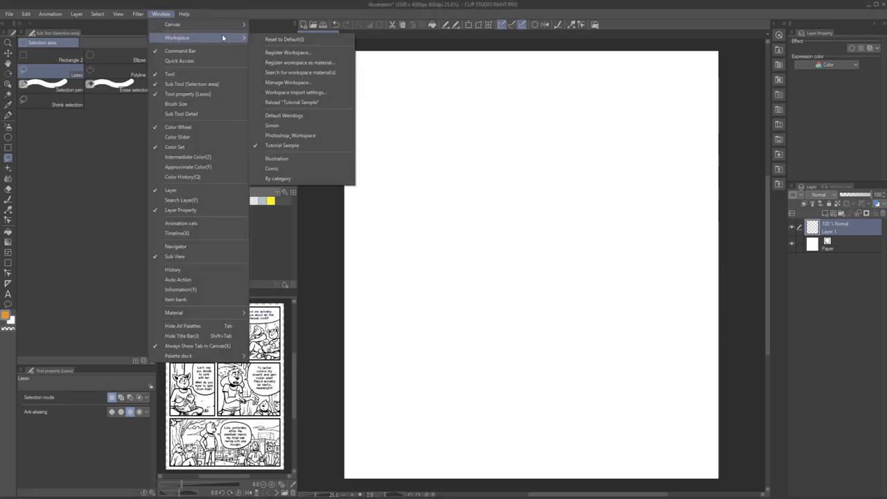
{"action": "left_click", "coordinate": [299, 62]}
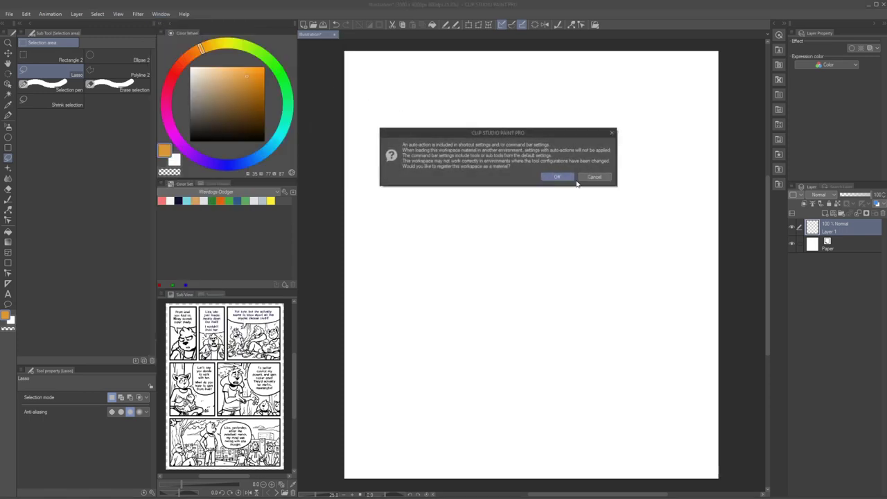
{"action": "left_click", "coordinate": [559, 176]}
{"action": "left_click", "coordinate": [593, 177]}
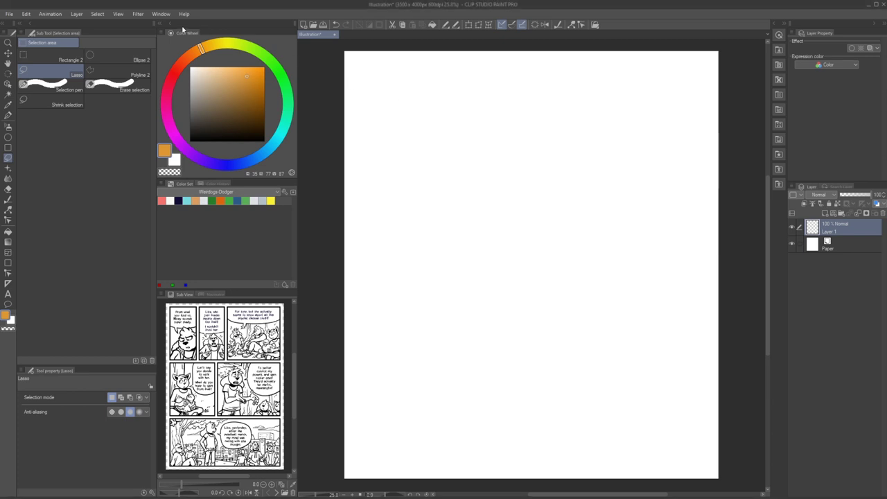
{"action": "left_click", "coordinate": [161, 14]}
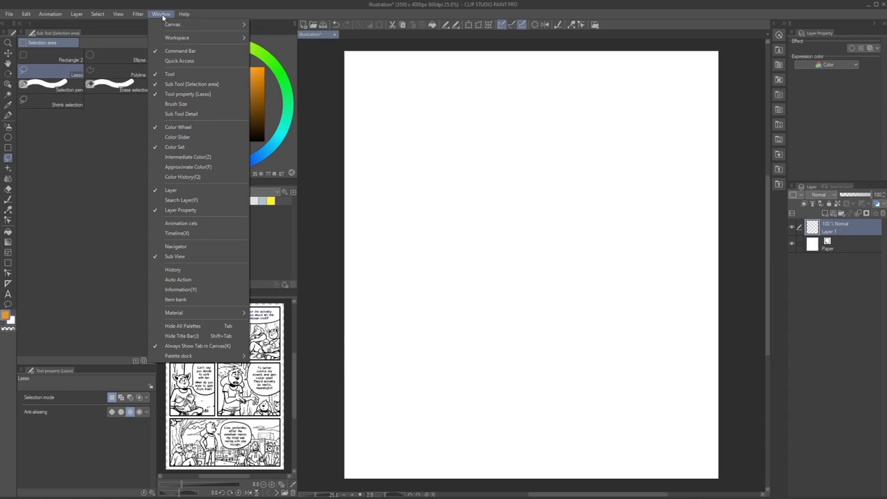
{"action": "mouse_move", "coordinate": [176, 37]}
{"action": "left_click", "coordinate": [323, 73]}
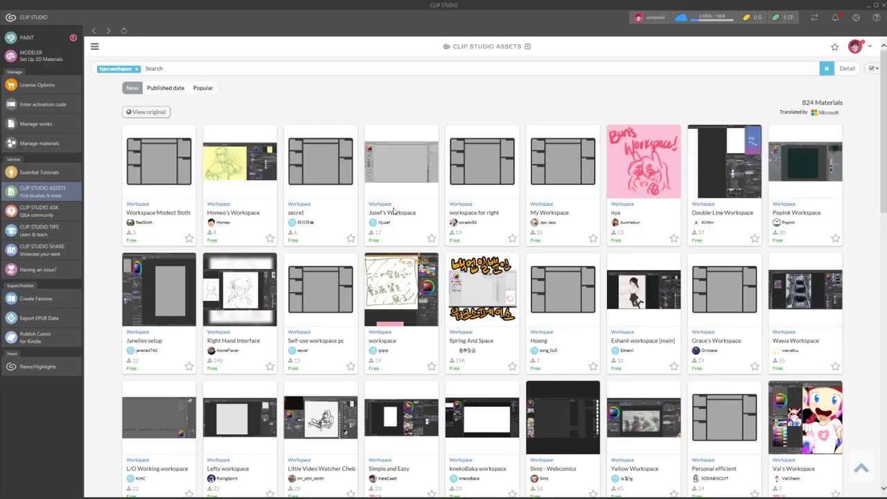
Step: Sort workspace materials by Popular and download Novice WS (right-handed), closing the progress window
{"action": "left_click", "coordinate": [203, 88]}
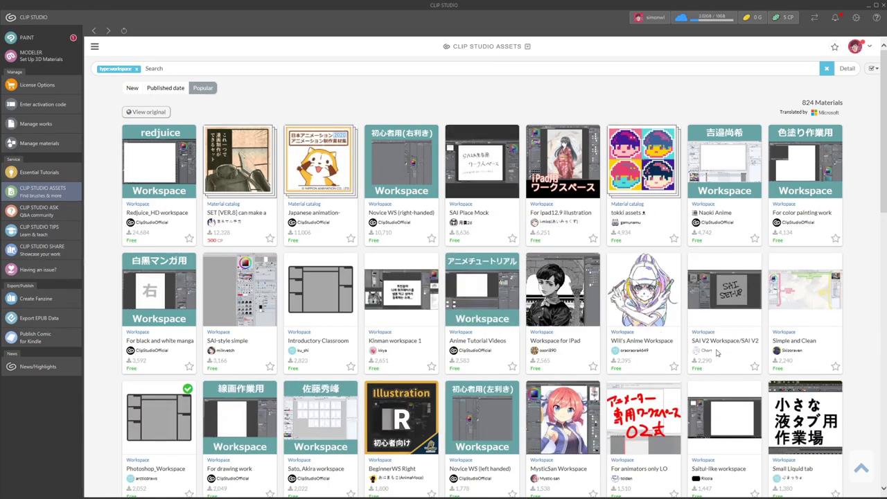
{"action": "scroll", "coordinate": [725, 357], "scroll_direction": "down", "scroll_amount": 10}
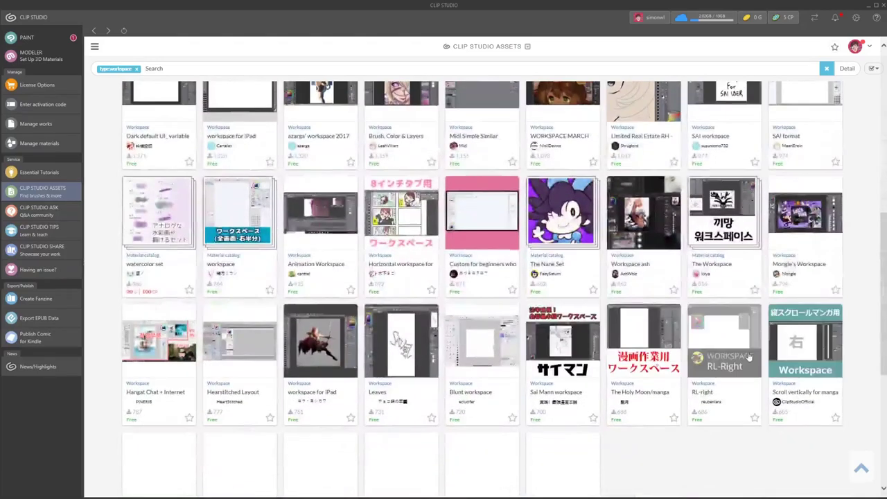
{"action": "left_click", "coordinate": [748, 357]}
{"action": "left_click", "coordinate": [646, 79]}
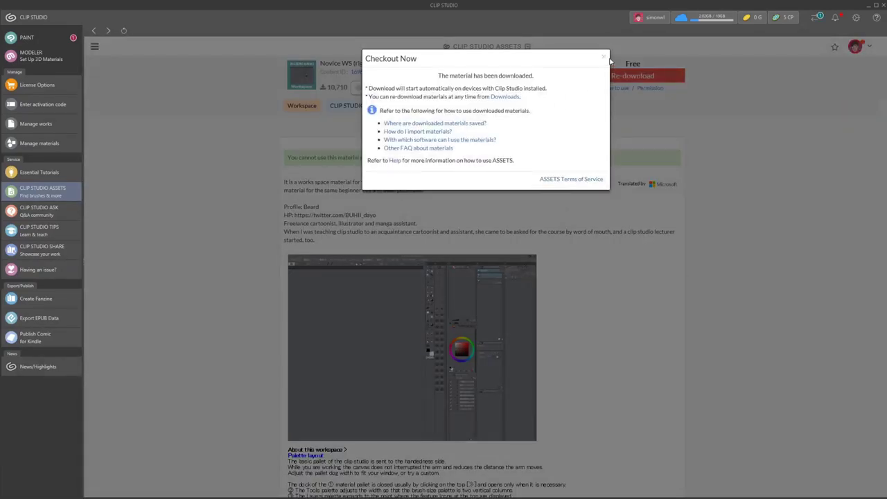
{"action": "left_click", "coordinate": [603, 56]}
{"action": "left_click", "coordinate": [815, 18]}
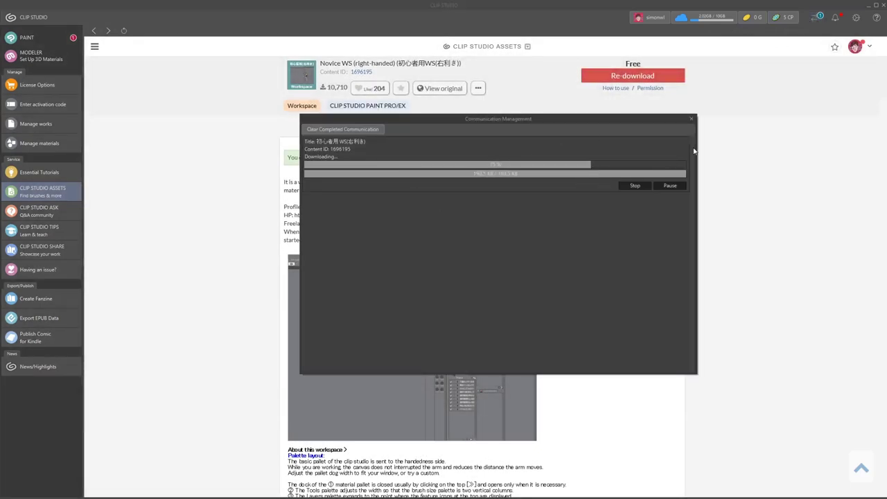
{"action": "left_click", "coordinate": [691, 119]}
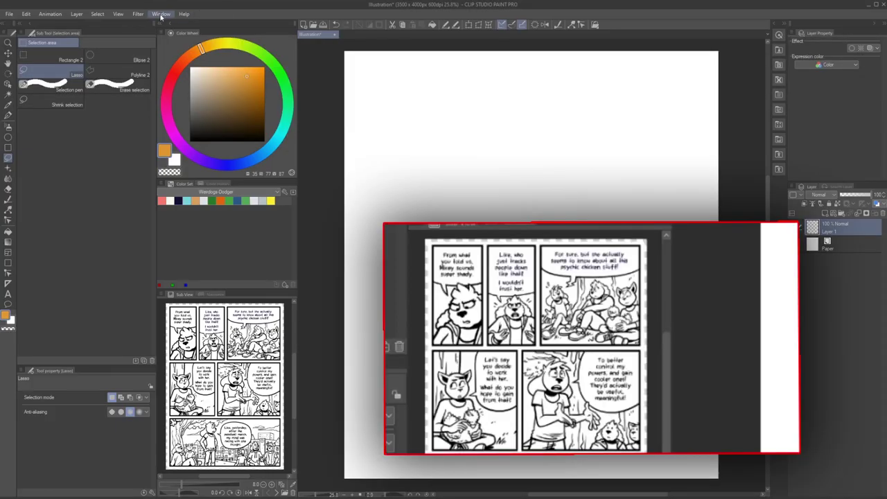
Step: Drag the downloaded Workspace material from the Material palette onto the canvas and confirm its import settings
{"action": "left_click", "coordinate": [160, 14]}
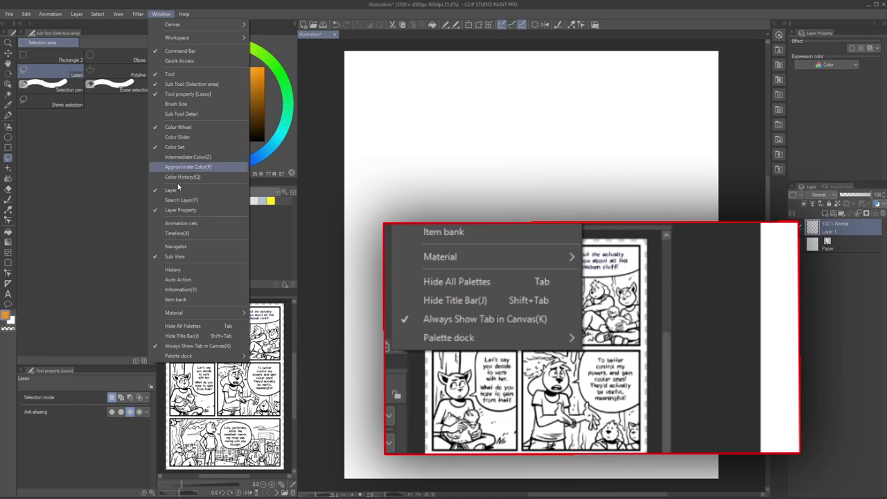
{"action": "mouse_move", "coordinate": [187, 313]}
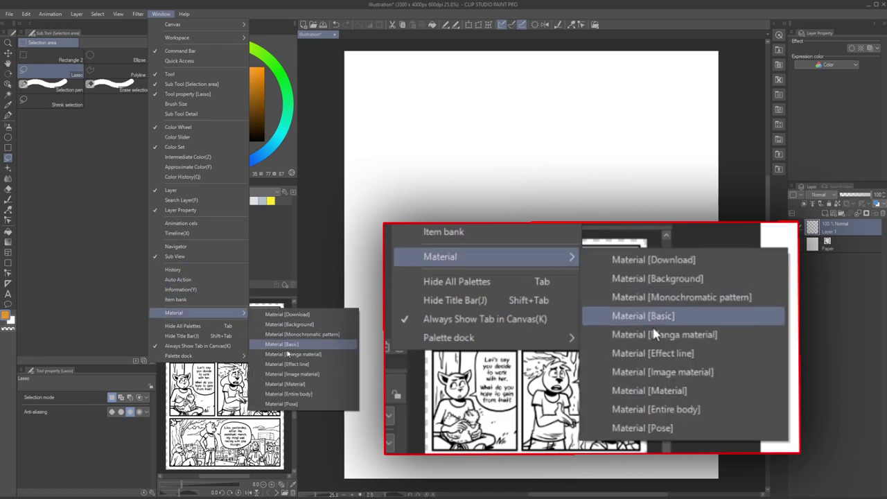
{"action": "left_click", "coordinate": [310, 382]}
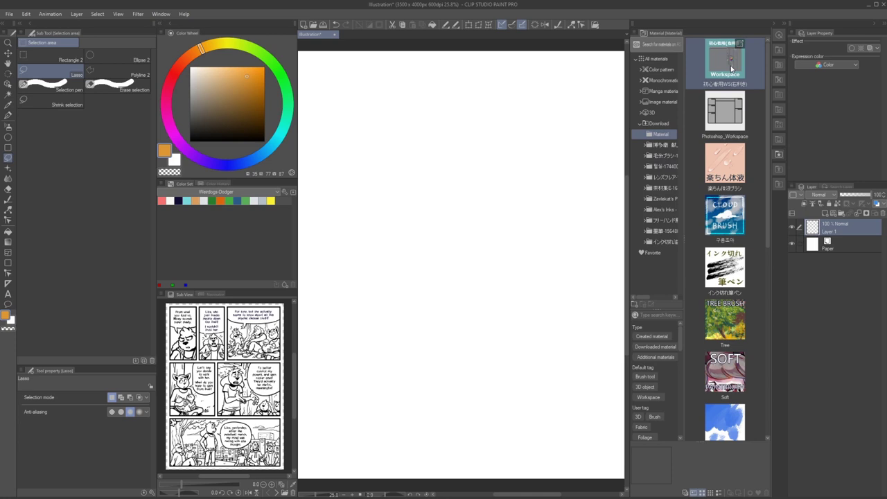
{"action": "left_click_drag", "start_coordinate": [731, 67], "coordinate": [487, 267]}
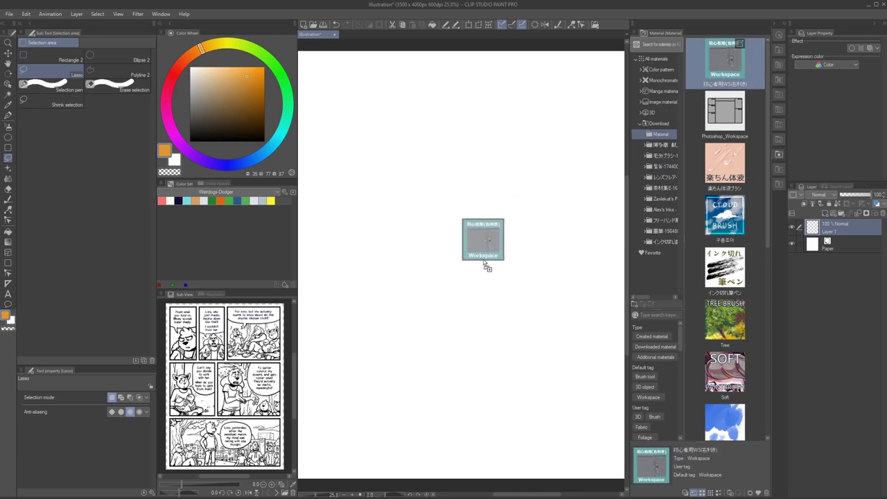
{"action": "left_click_drag", "start_coordinate": [487, 266], "coordinate": [484, 261]}
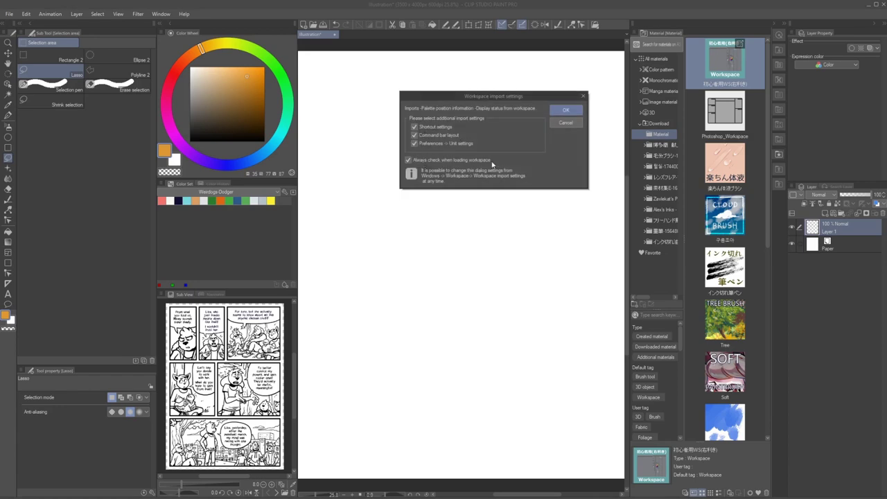
{"action": "left_click", "coordinate": [565, 110]}
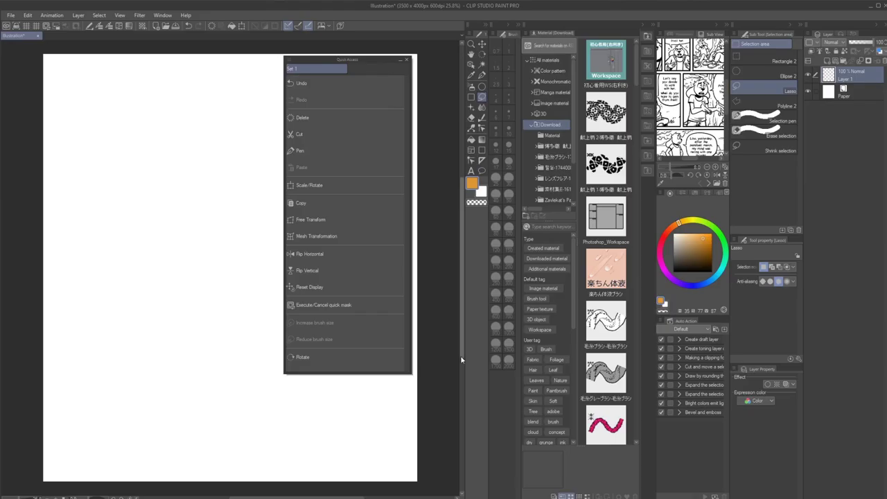
{"action": "left_click", "coordinate": [162, 15]}
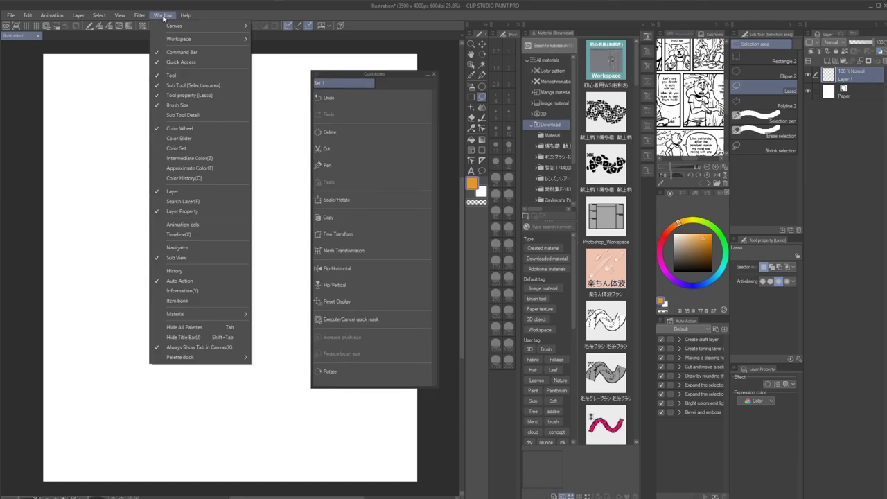
{"action": "mouse_move", "coordinate": [190, 39]}
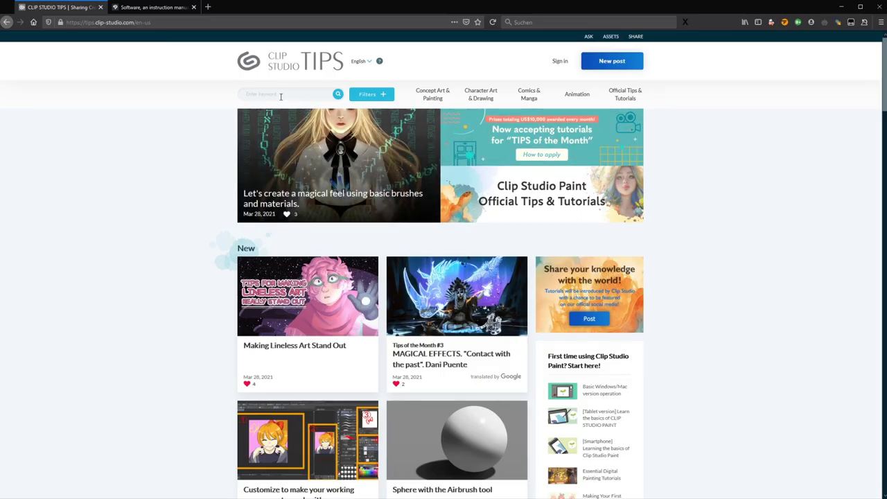
Step: Search the Clip Studio TIPS site for 'lasso' tutorials
{"action": "left_click", "coordinate": [281, 95]}
{"action": "type", "text": "lasso"}
{"action": "key", "text": "Return"}
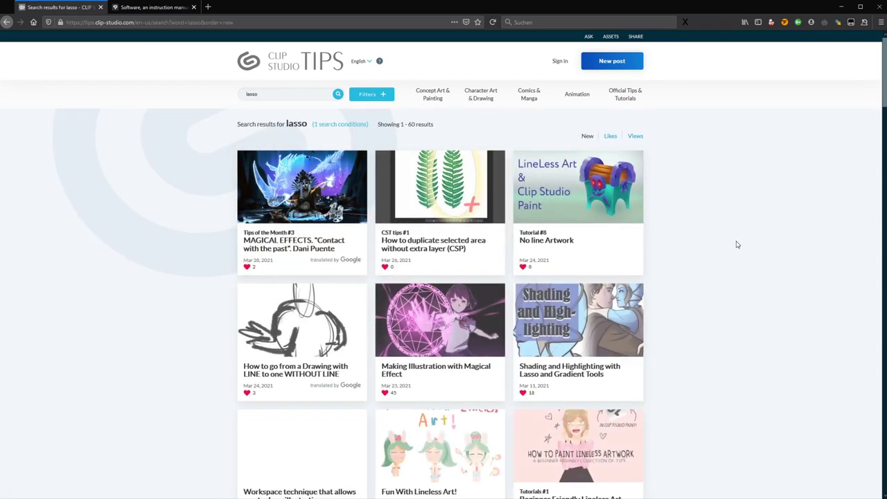
Step: Search the User Guide for 'lasso' and read the Marquee Tool page's Lasso example
{"action": "key", "text": "ctrl+Tab"}
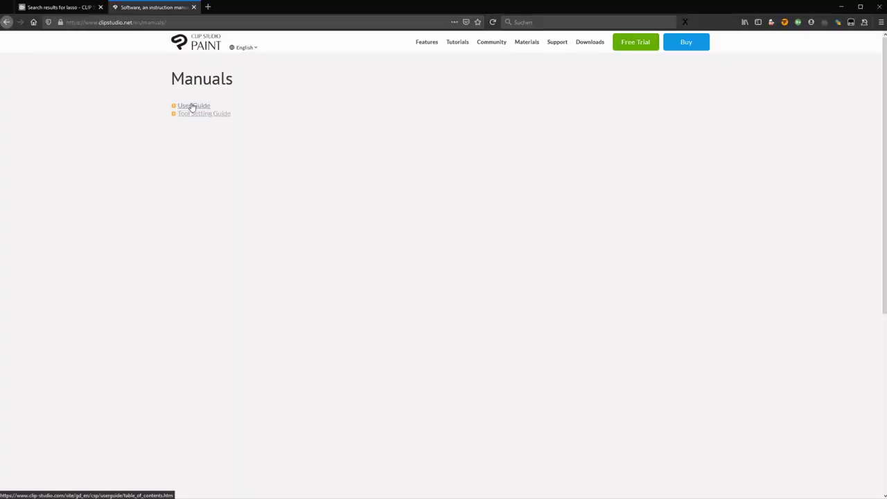
{"action": "left_click", "coordinate": [192, 108], "text": "ctrl"}
{"action": "left_click", "coordinate": [191, 114], "text": "ctrl"}
{"action": "key", "text": "ctrl+Tab"}
{"action": "type", "text": "lass"}
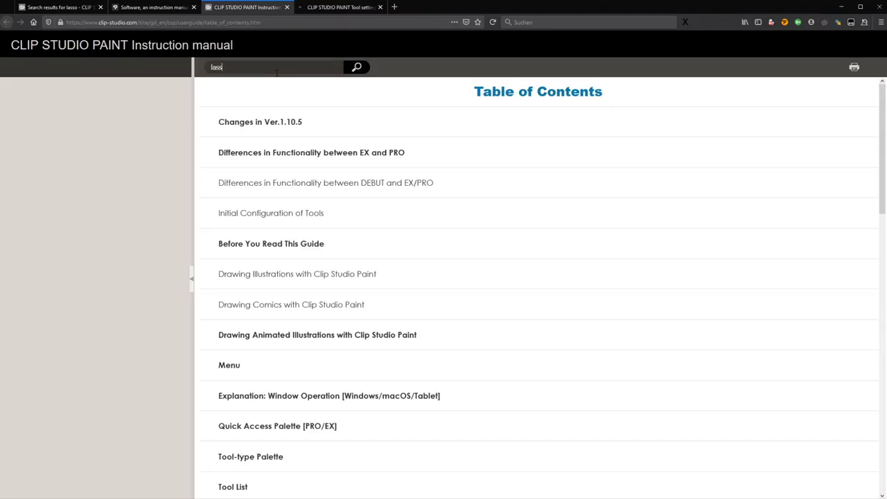
{"action": "type", "text": "o"}
{"action": "key", "text": "Return"}
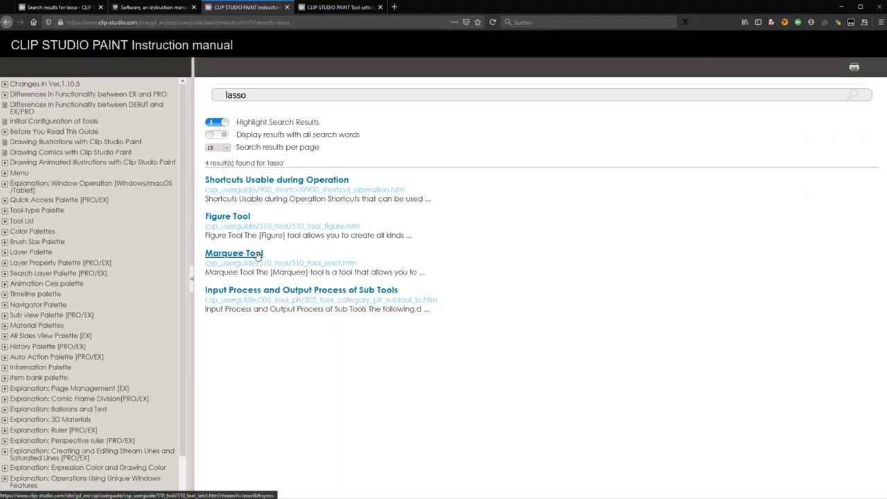
{"action": "left_click", "coordinate": [259, 254]}
{"action": "scroll", "coordinate": [357, 239], "scroll_direction": "down", "scroll_amount": 3}
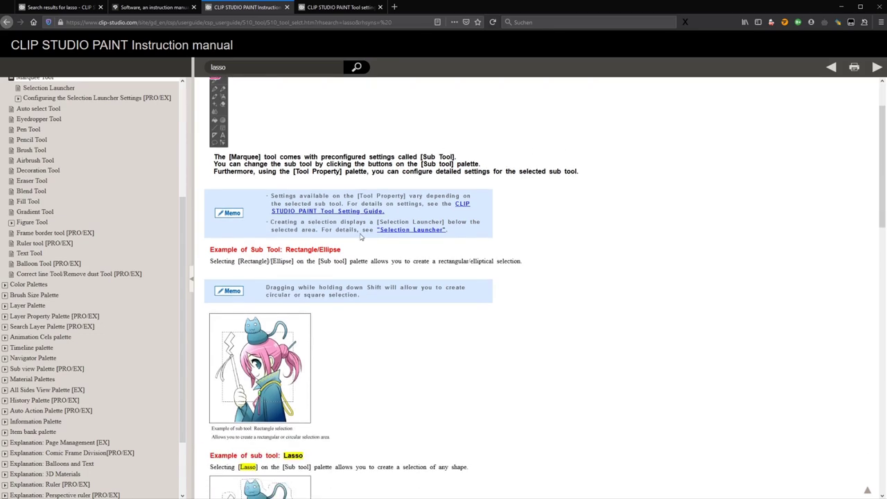
{"action": "scroll", "coordinate": [356, 238], "scroll_direction": "down", "scroll_amount": 3}
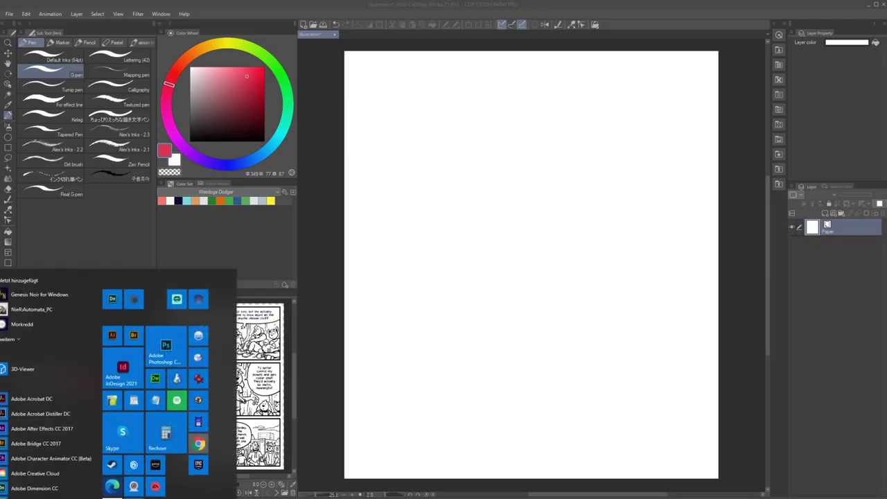
Step: In Wacom Tablet Properties, set the pen's Mittlerer Mausklick button to Radialmenü
{"action": "type", "text": "tablet"}
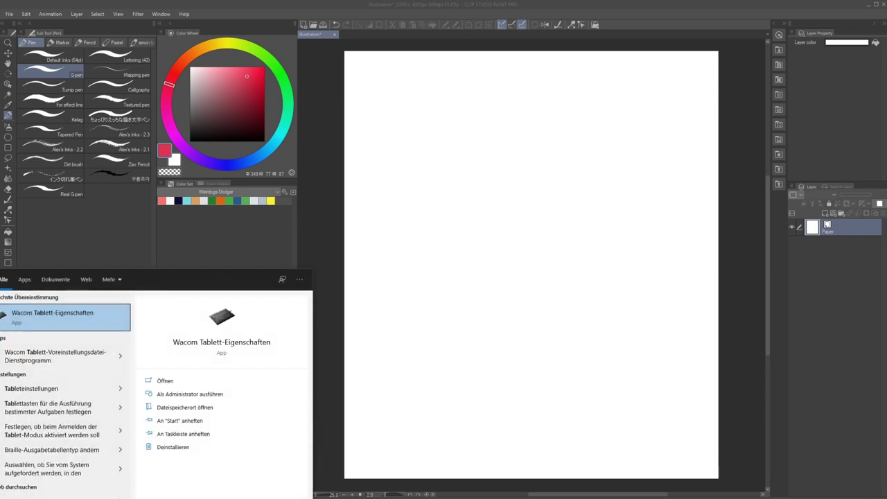
{"action": "left_click", "coordinate": [108, 318]}
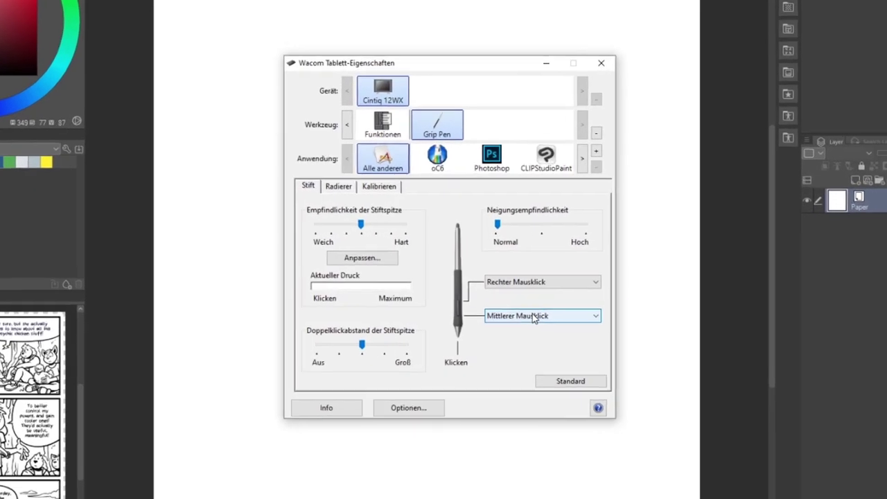
{"action": "left_click", "coordinate": [603, 306]}
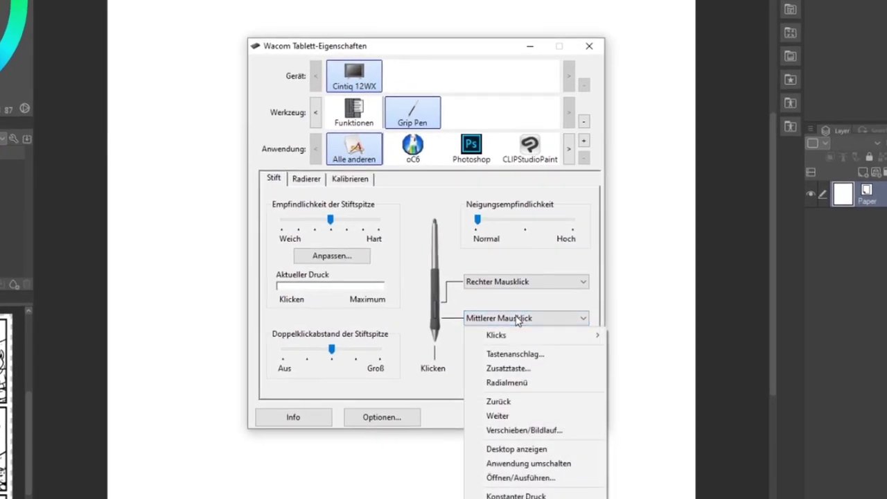
{"action": "left_click", "coordinate": [526, 385]}
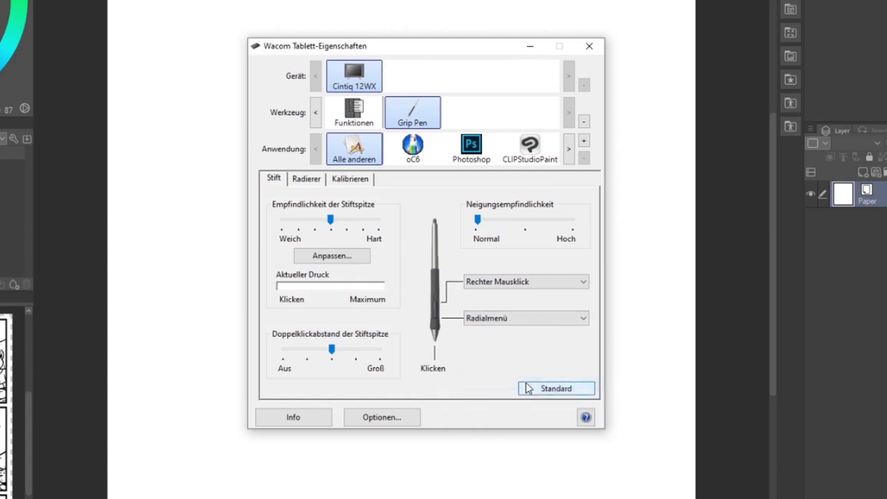
Step: Under Funktionen > Radialmenü for CLIPStudioPaint, assign a Tastenanschlag keystroke to the Undo slice
{"action": "left_click", "coordinate": [355, 113]}
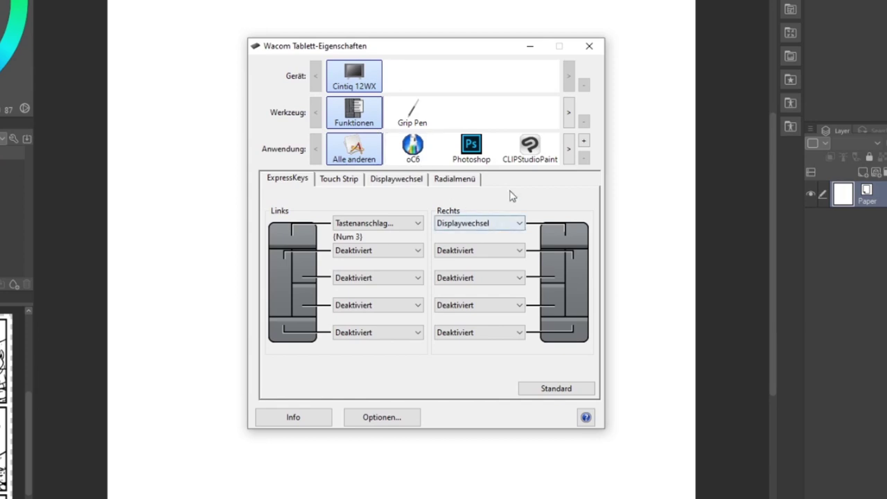
{"action": "left_click", "coordinate": [470, 183]}
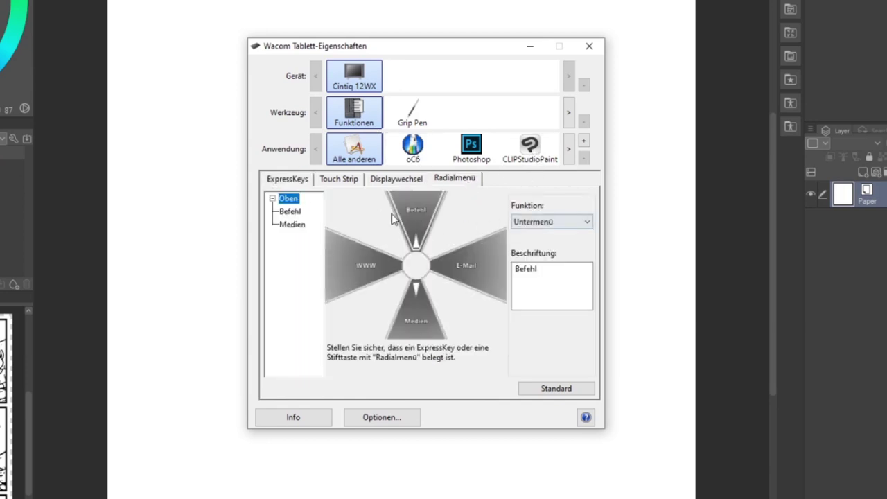
{"action": "left_click", "coordinate": [529, 148]}
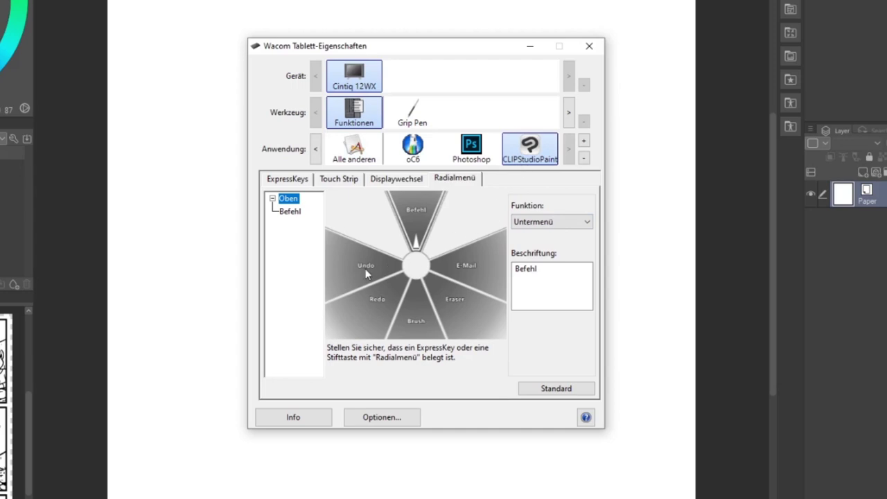
{"action": "left_click", "coordinate": [366, 276]}
{"action": "left_click", "coordinate": [367, 297]}
{"action": "left_click", "coordinate": [547, 223]}
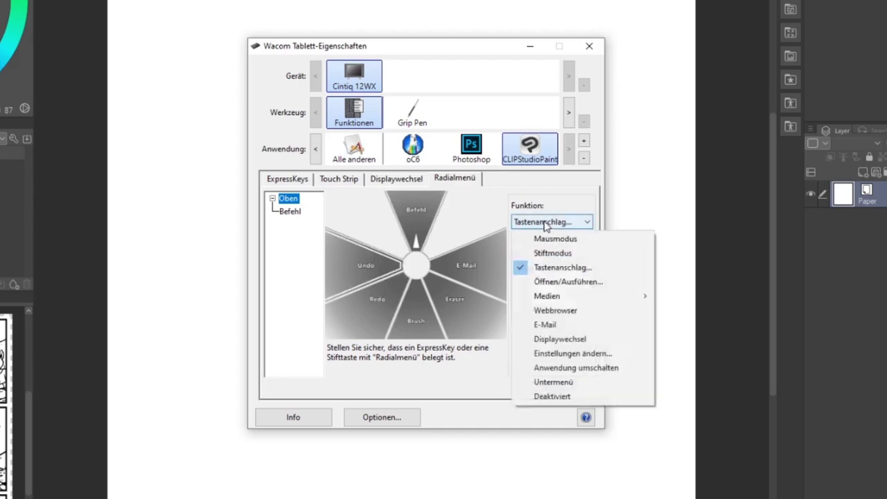
{"action": "left_click", "coordinate": [582, 270]}
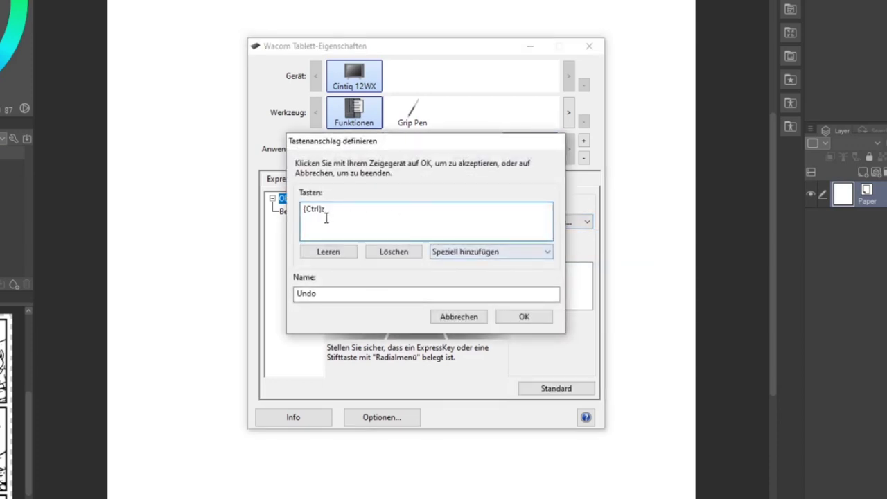
{"action": "left_click", "coordinate": [521, 317]}
Step: Assign a Tastenanschlag keystroke to the Redo slice of the radial menu
{"action": "left_click", "coordinate": [367, 297]}
{"action": "left_click", "coordinate": [548, 222]}
{"action": "left_click", "coordinate": [568, 270]}
{"action": "left_click", "coordinate": [525, 316]}
{"action": "left_click", "coordinate": [580, 222]}
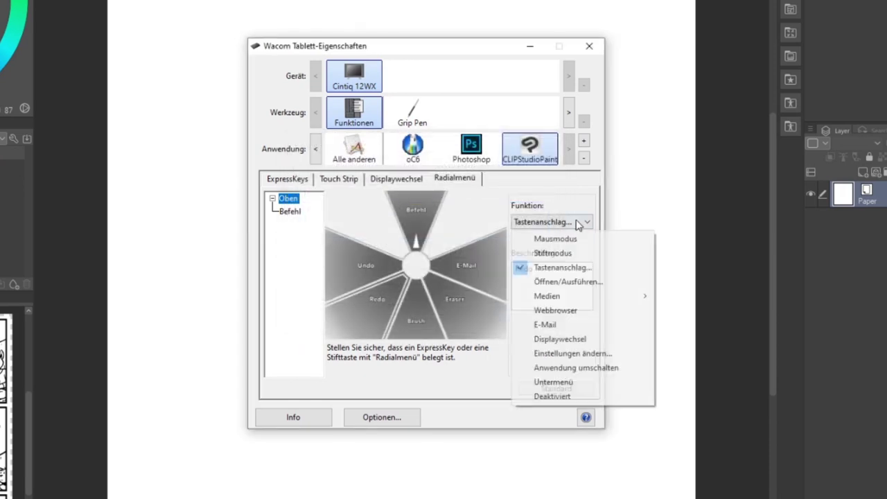
{"action": "left_click", "coordinate": [586, 273]}
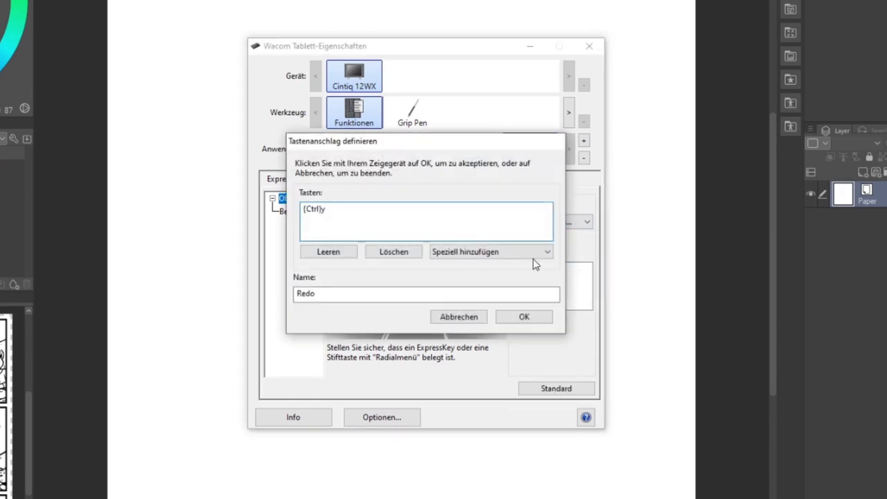
{"action": "left_click", "coordinate": [466, 314]}
Step: Assign a Tastenanschlag keystroke to the Brush slice of the radial menu
{"action": "left_click", "coordinate": [415, 321]}
{"action": "left_click", "coordinate": [584, 222]}
{"action": "left_click", "coordinate": [575, 273]}
{"action": "left_click", "coordinate": [520, 313]}
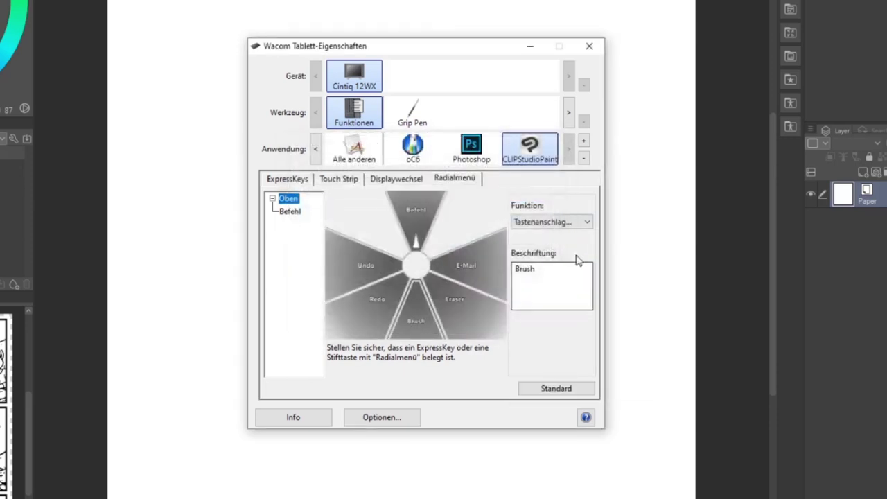
{"action": "left_click", "coordinate": [581, 223]}
Step: Assign a keystroke to the Eraser slice, then bring up the radial menu over the canvas
{"action": "left_click", "coordinate": [572, 275]}
{"action": "left_click", "coordinate": [457, 314]}
{"action": "left_click", "coordinate": [457, 300]}
{"action": "left_click", "coordinate": [575, 222]}
{"action": "left_click", "coordinate": [561, 267]}
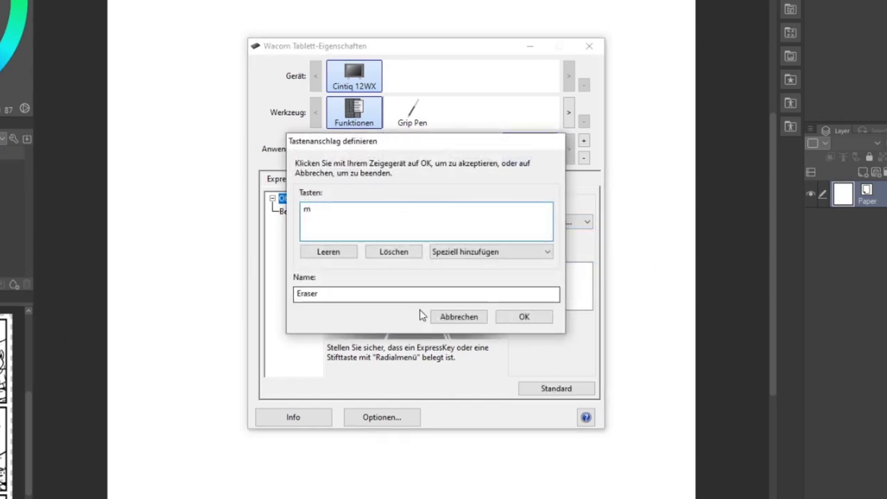
{"action": "left_click", "coordinate": [454, 319]}
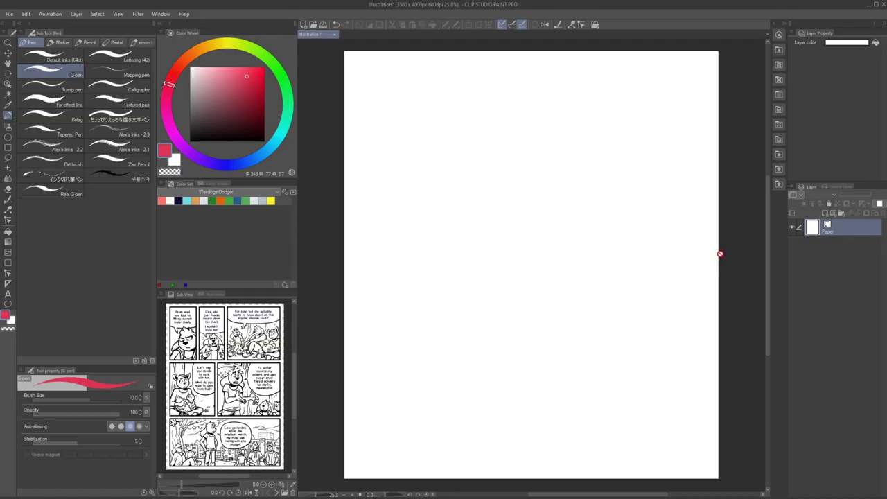
{"action": "middle_click", "coordinate": [610, 248]}
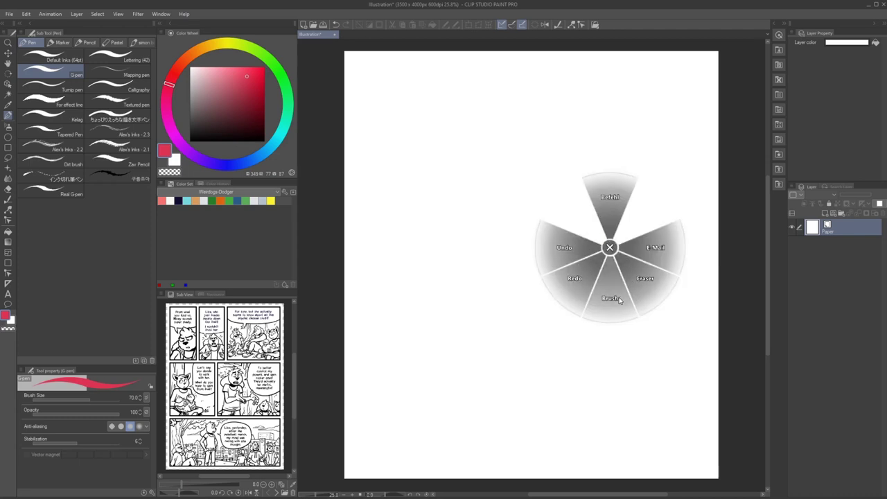
Step: Pick Brush from the radial menu and paint a pink heart on a new layer
{"action": "left_click", "coordinate": [609, 295]}
{"action": "left_click", "coordinate": [825, 213]}
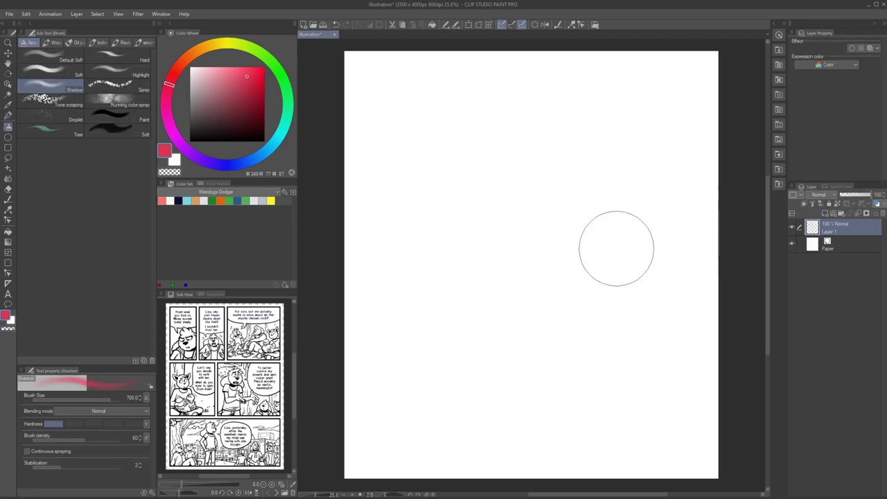
{"action": "mouse_move", "coordinate": [603, 252]}
{"action": "left_mouse_down"}
{"action": "mouse_move", "coordinate": [546, 318]}
{"action": "mouse_move", "coordinate": [485, 258]}
{"action": "left_mouse_up"}
Step: Switch to the Eraser via the radial menu and scribble zigzags across the heart
{"action": "middle_click", "coordinate": [544, 258]}
{"action": "left_click", "coordinate": [582, 283]}
{"action": "left_click_drag", "start_coordinate": [603, 242], "coordinate": [486, 326]}
{"action": "left_click_drag", "start_coordinate": [492, 322], "coordinate": [582, 265]}
{"action": "left_click_drag", "start_coordinate": [516, 336], "coordinate": [616, 326]}
Step: Use the radial menu's Undo and Redo wedges, leaving the page blank with the Eraser active
{"action": "middle_click", "coordinate": [587, 262]}
{"action": "left_click", "coordinate": [542, 262]}
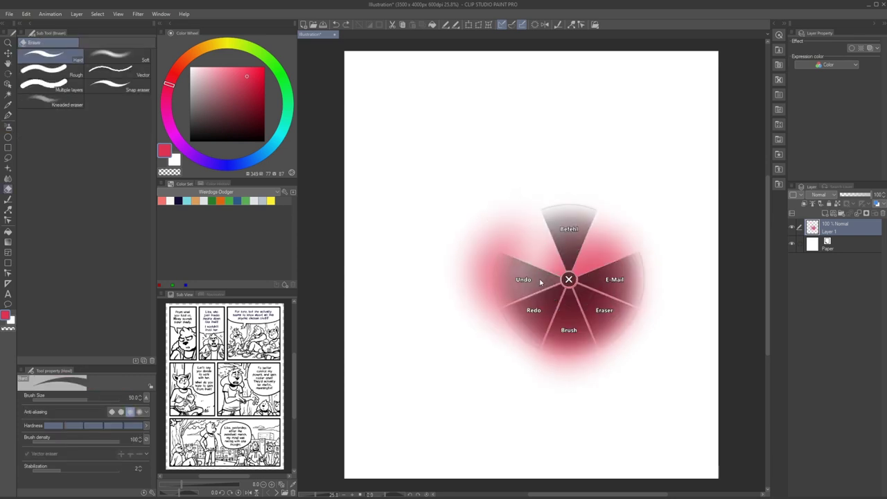
{"action": "left_click", "coordinate": [542, 262]}
{"action": "middle_click", "coordinate": [552, 293]}
{"action": "left_click", "coordinate": [530, 325]}
{"action": "middle_click", "coordinate": [535, 303]}
{"action": "left_click", "coordinate": [501, 332]}
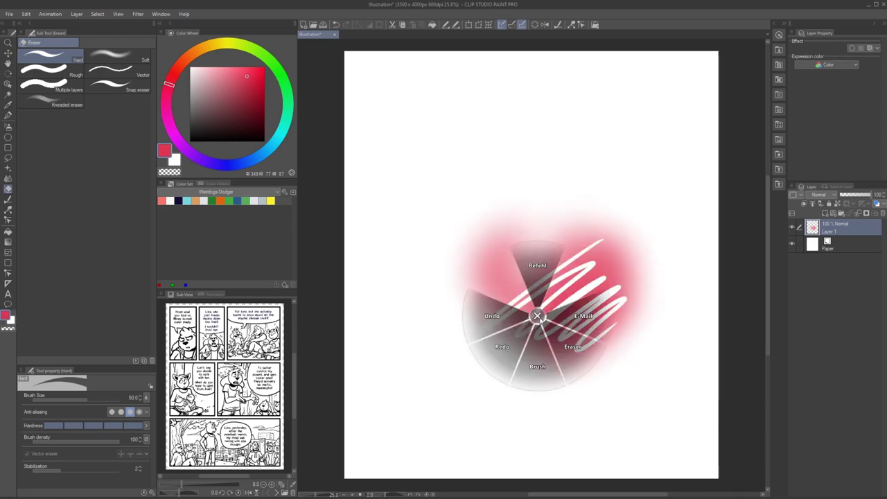
{"action": "middle_click", "coordinate": [519, 317]}
{"action": "left_click", "coordinate": [503, 317]}
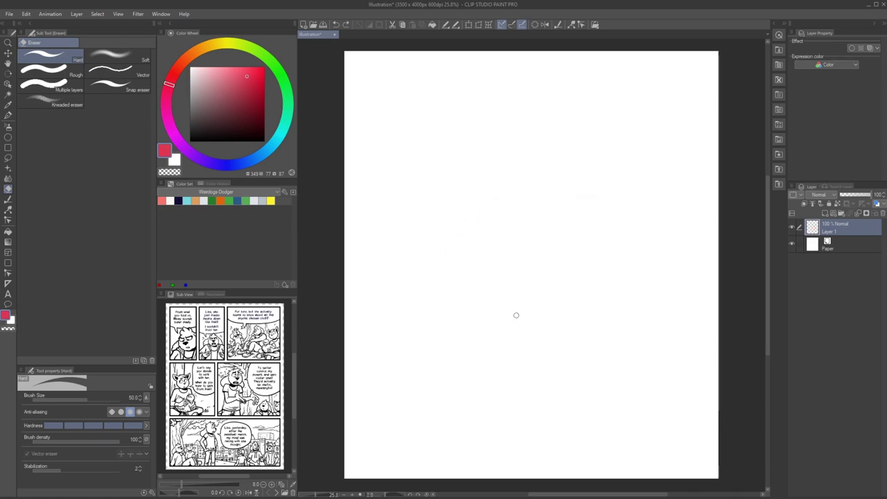